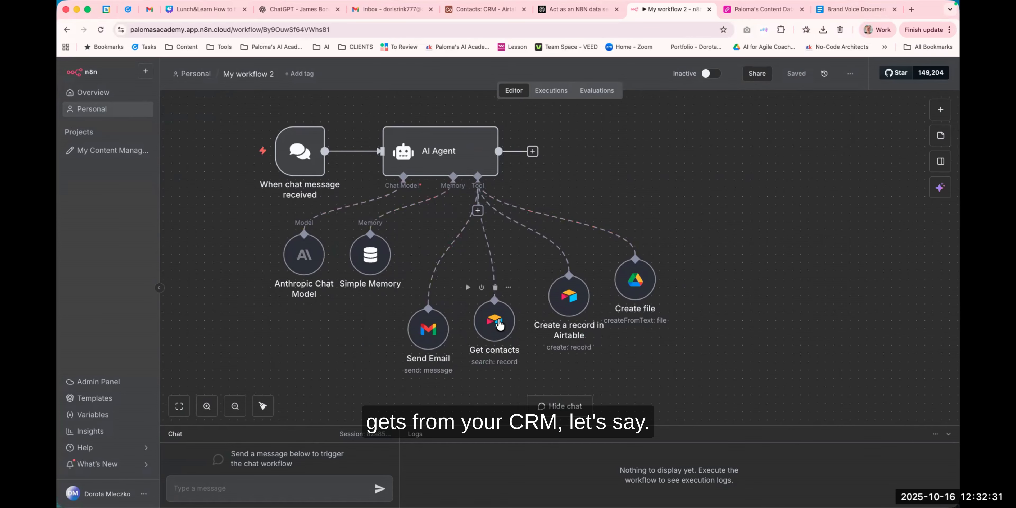
# Look over the contacts table in the Airtable CRM base.
pyautogui.click(509, 9)
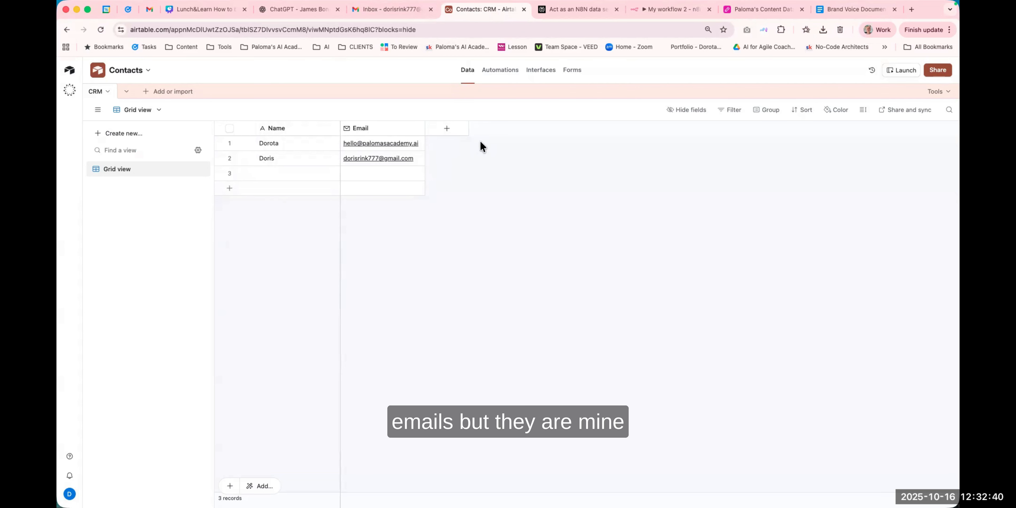
pyautogui.click(668, 11)
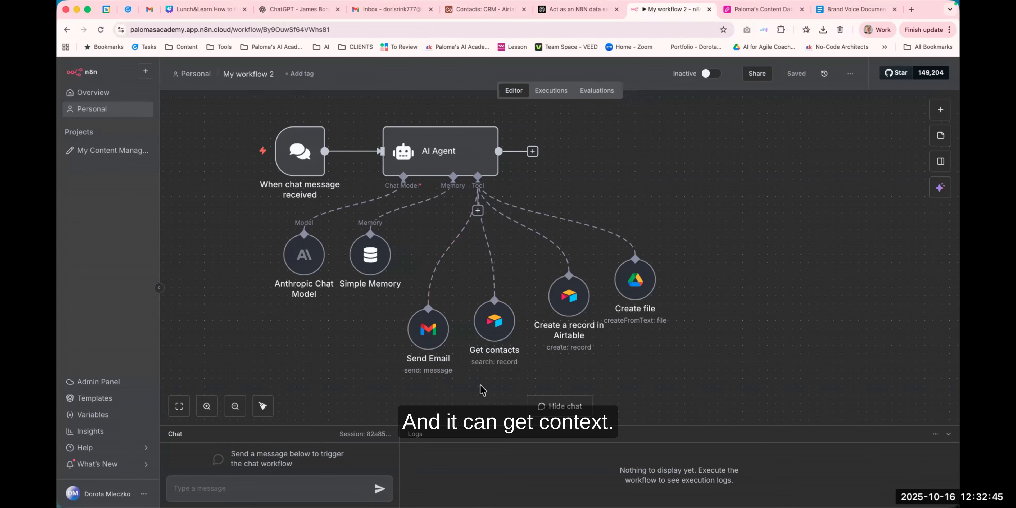
# Nudge the Create file node slightly on the canvas and save the workflow.
pyautogui.hscroll(5, 406, 348)
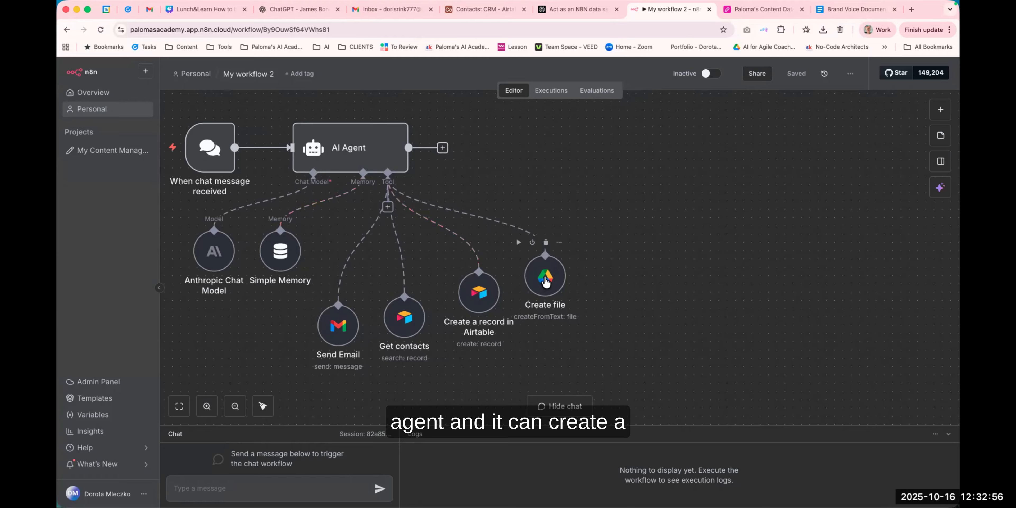
pyautogui.moveTo(546, 281); pyautogui.dragTo(553, 288)
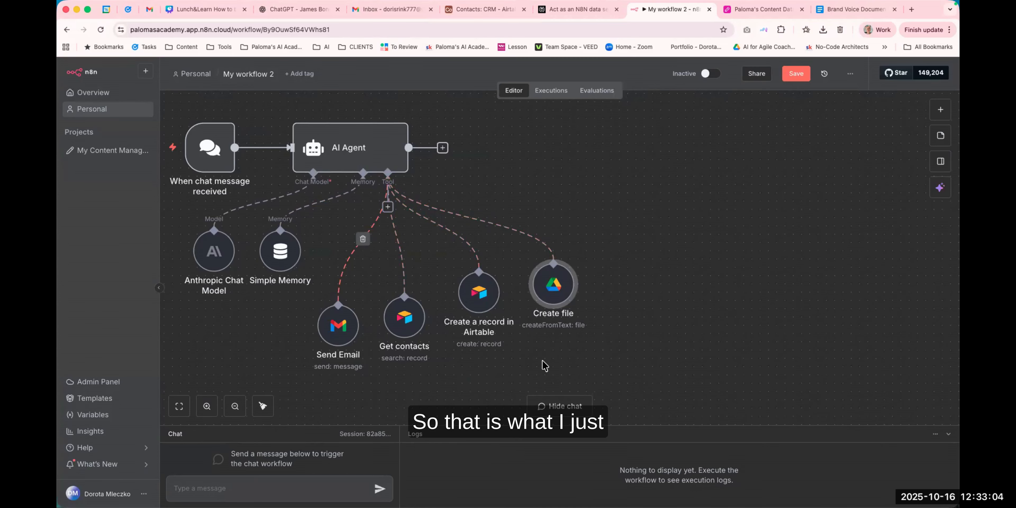
pyautogui.hscroll(-2, 489, 378)
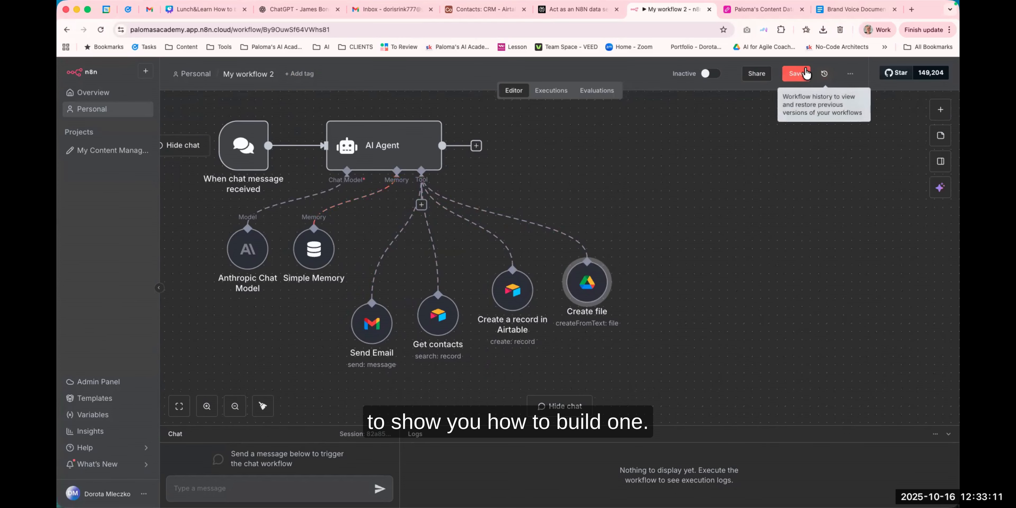
pyautogui.click(803, 73)
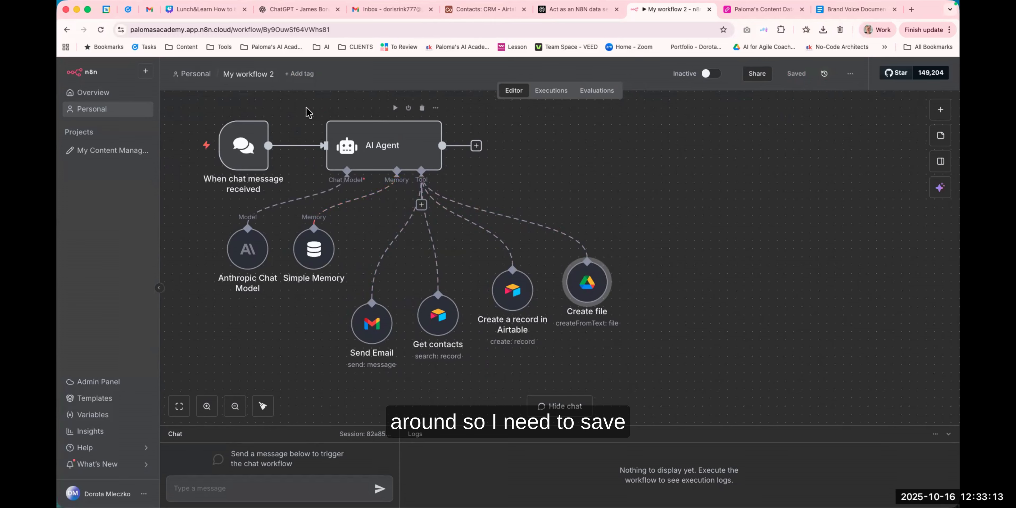
# Create a new blank workflow from the overview and save it.
pyautogui.moveTo(309, 113); pyautogui.dragTo(383, 132)
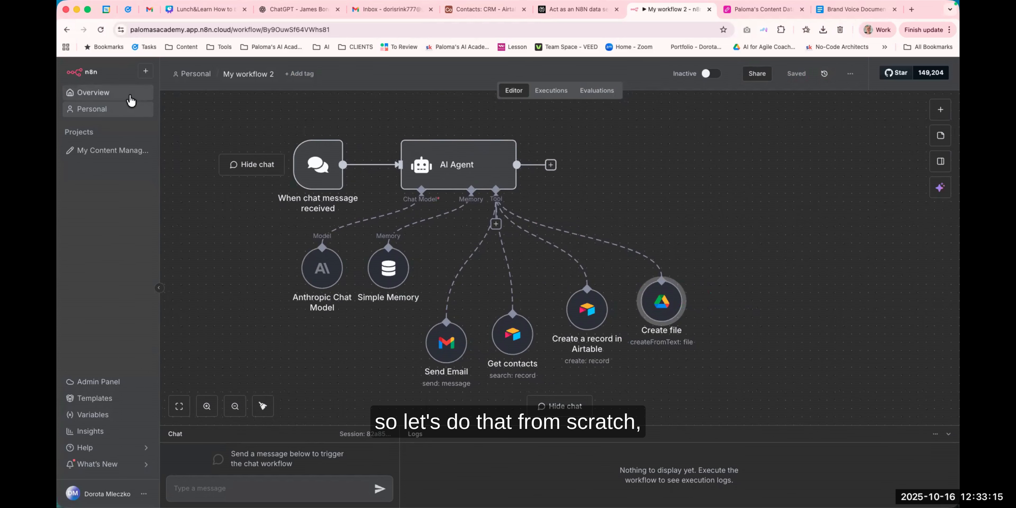
pyautogui.click(102, 96)
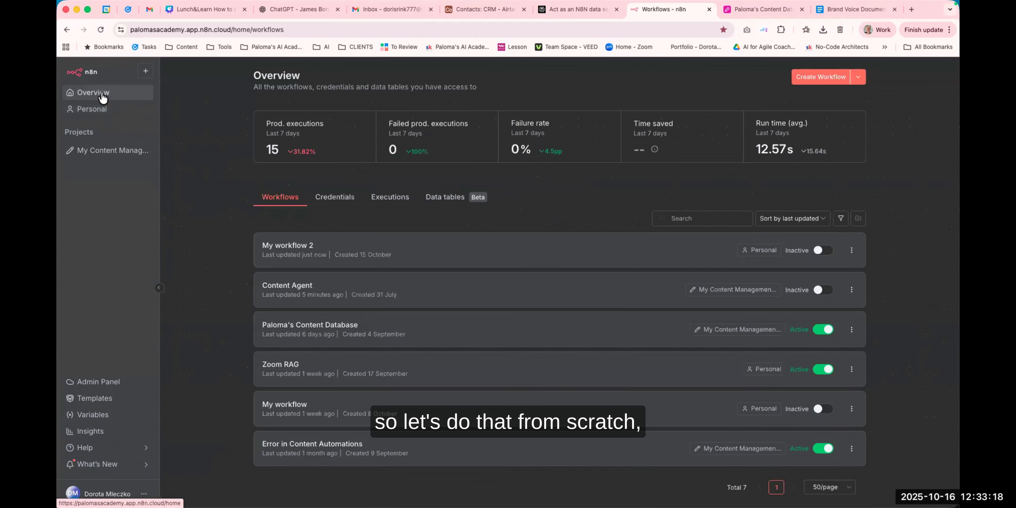
pyautogui.click(825, 80)
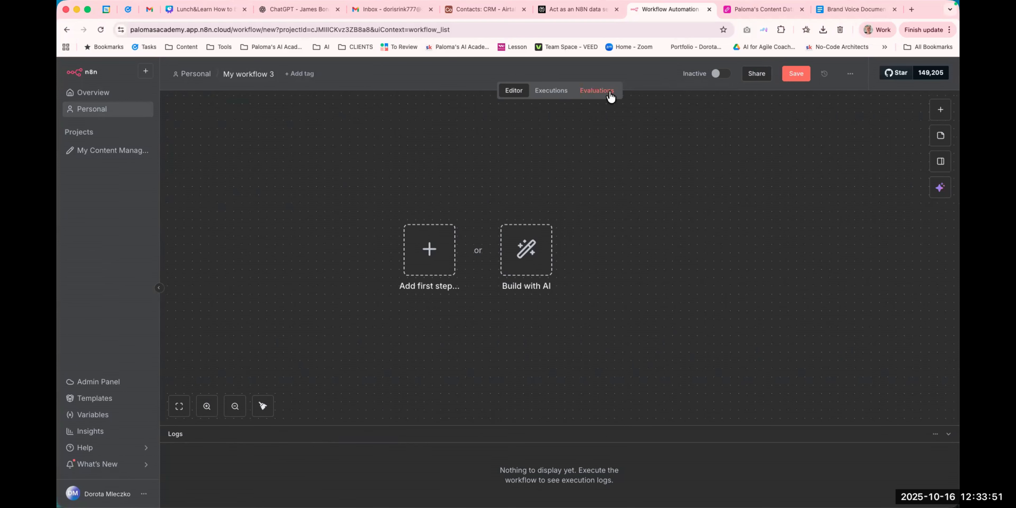
pyautogui.click(796, 75)
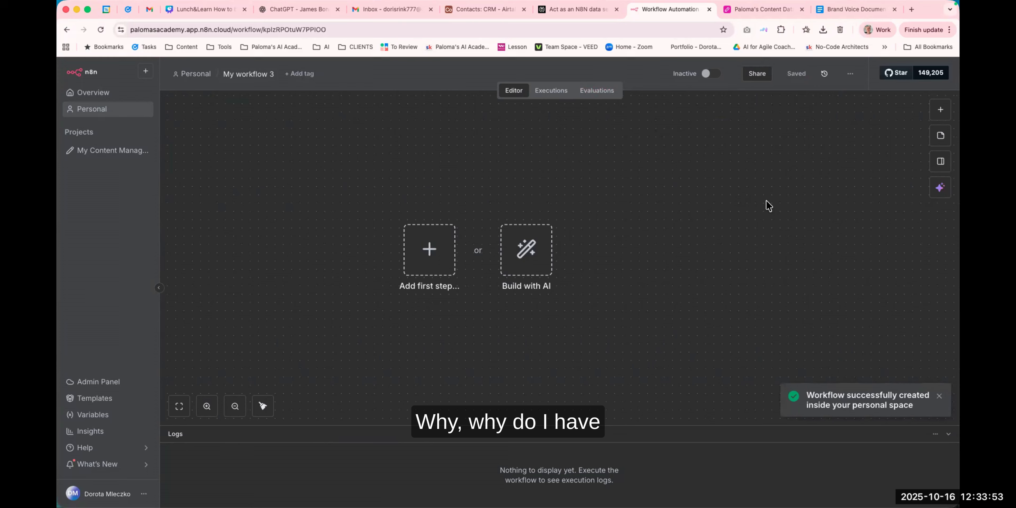
pyautogui.click(941, 110)
pyautogui.click(701, 197)
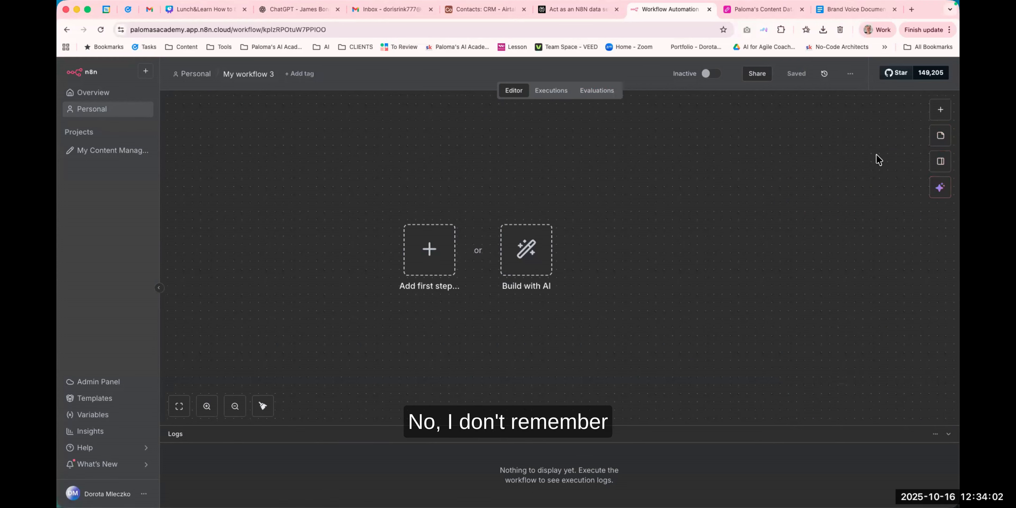
pyautogui.click(850, 74)
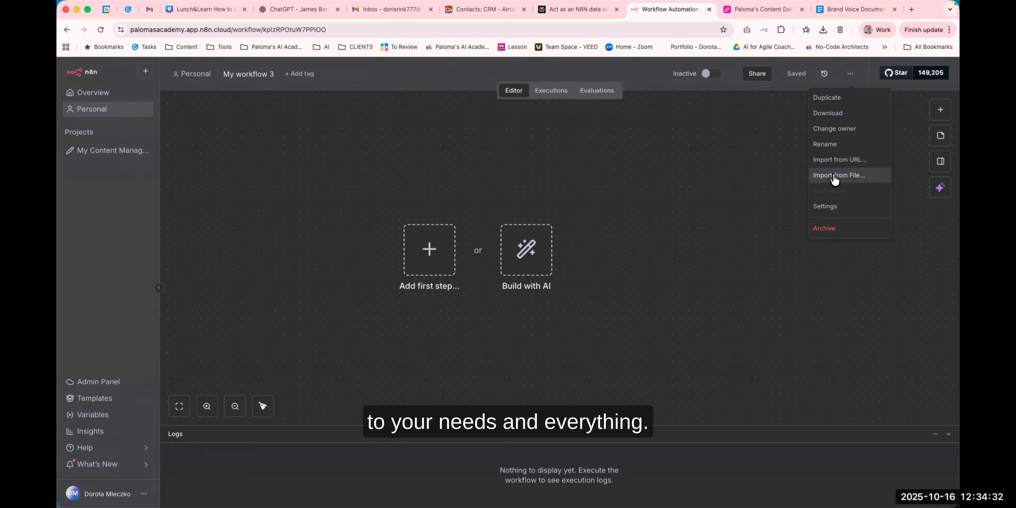
pyautogui.click(775, 175)
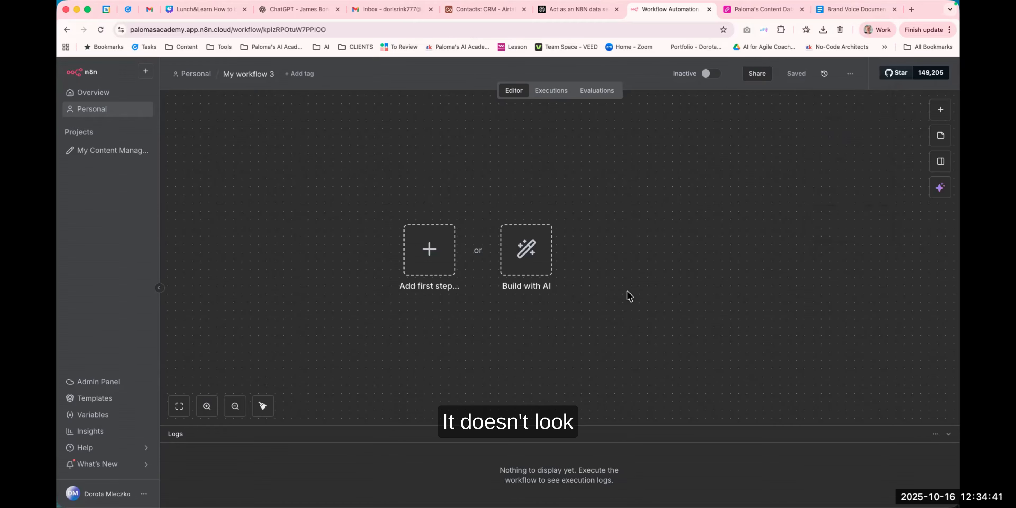
pyautogui.moveTo(626, 295); pyautogui.dragTo(649, 276)
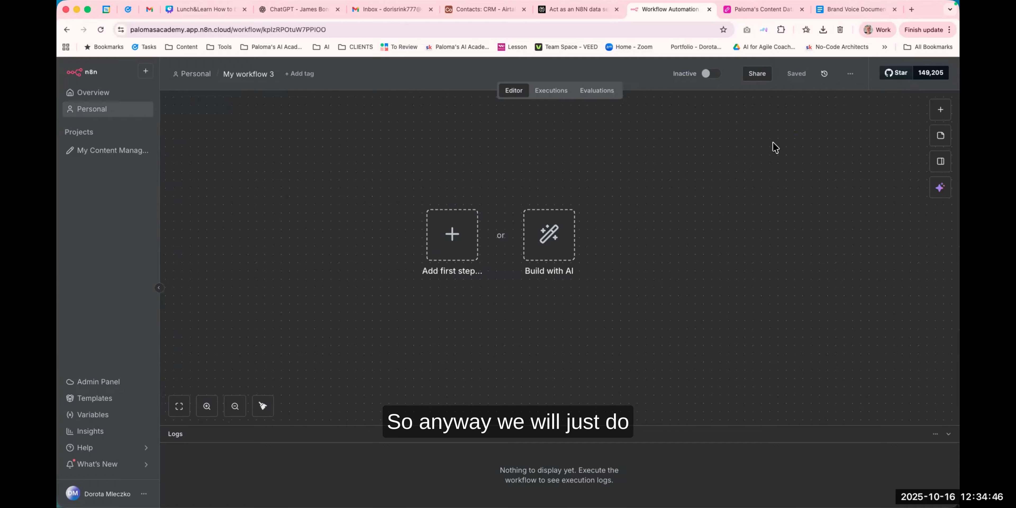
# Add an AI Agent node as the workflow's first step by searching for ai, and close its settings.
pyautogui.click(942, 110)
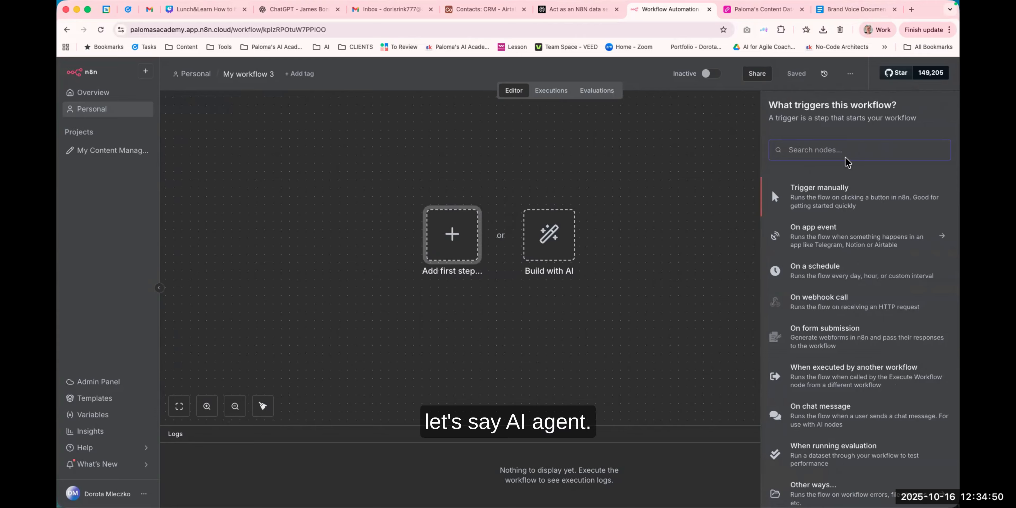
pyautogui.write('ai')
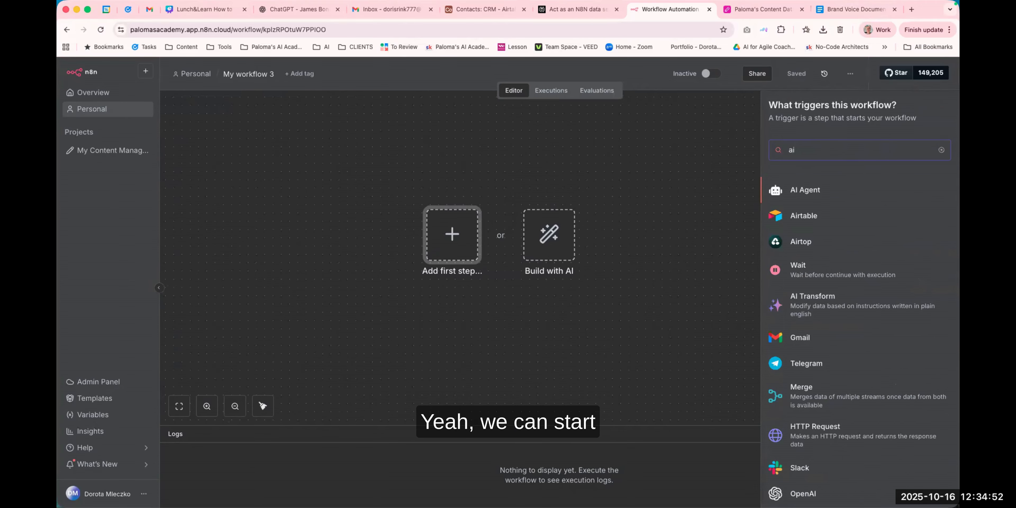
pyautogui.click(804, 192)
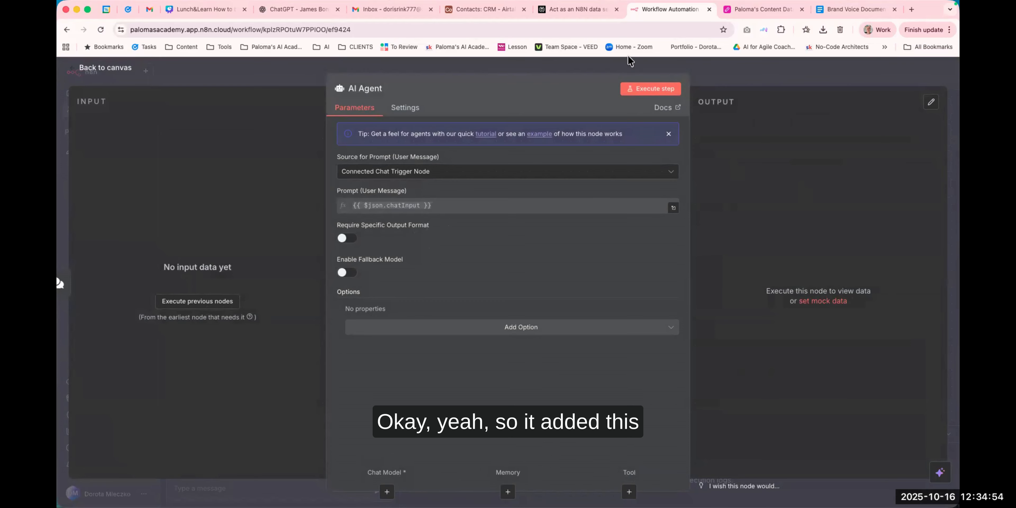
pyautogui.press('Escape')
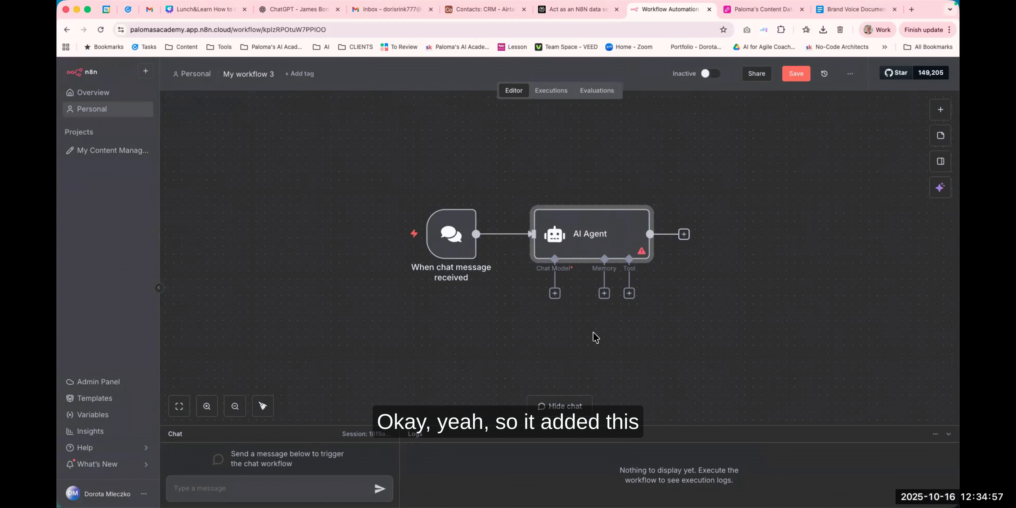
# Examine the chat message trigger and AI Agent nodes on the canvas.
pyautogui.moveTo(594, 336); pyautogui.dragTo(486, 309)
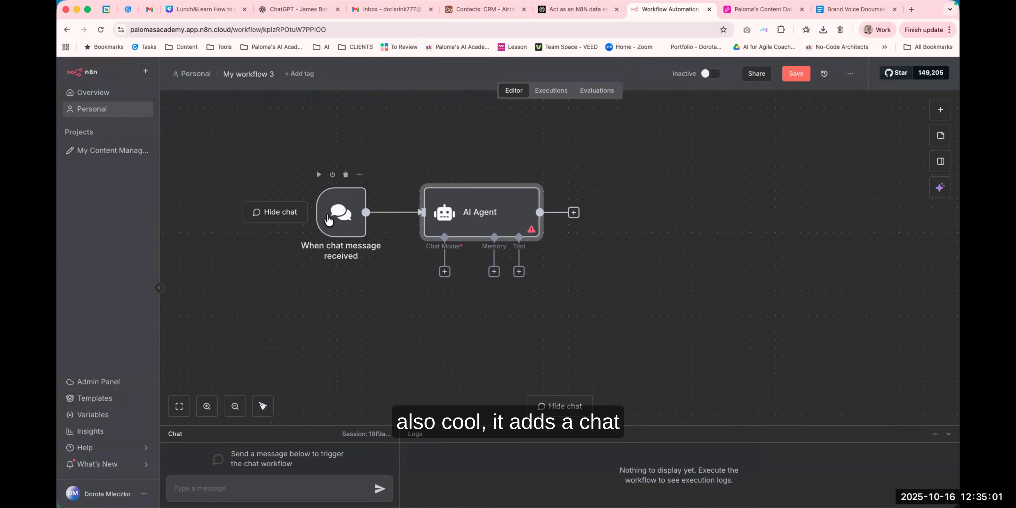
pyautogui.click(329, 221)
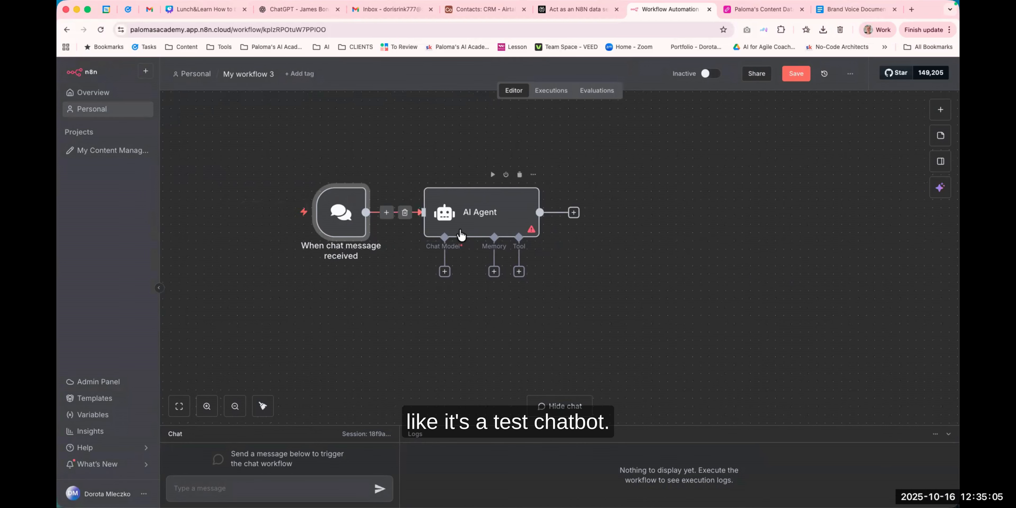
pyautogui.moveTo(432, 355); pyautogui.dragTo(420, 331)
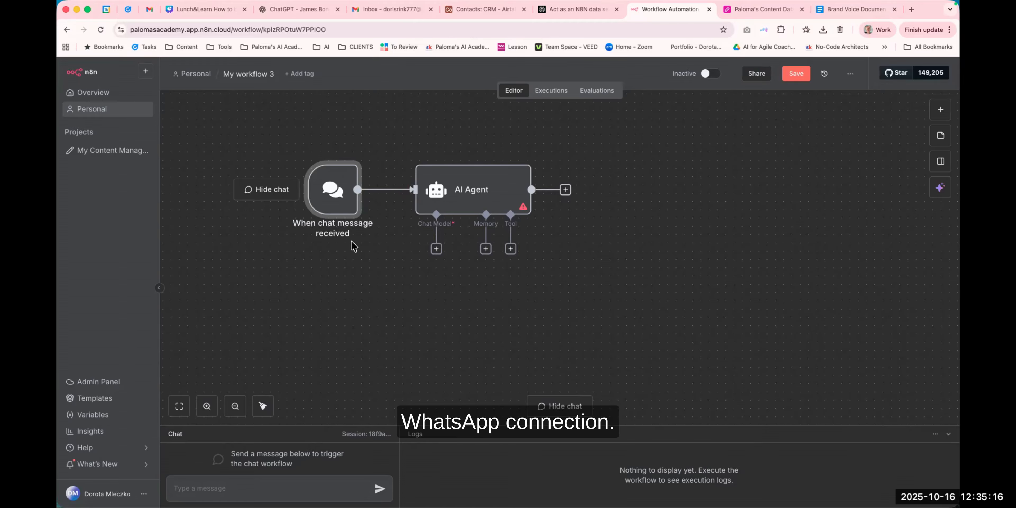
pyautogui.hscroll(3, 404, 277)
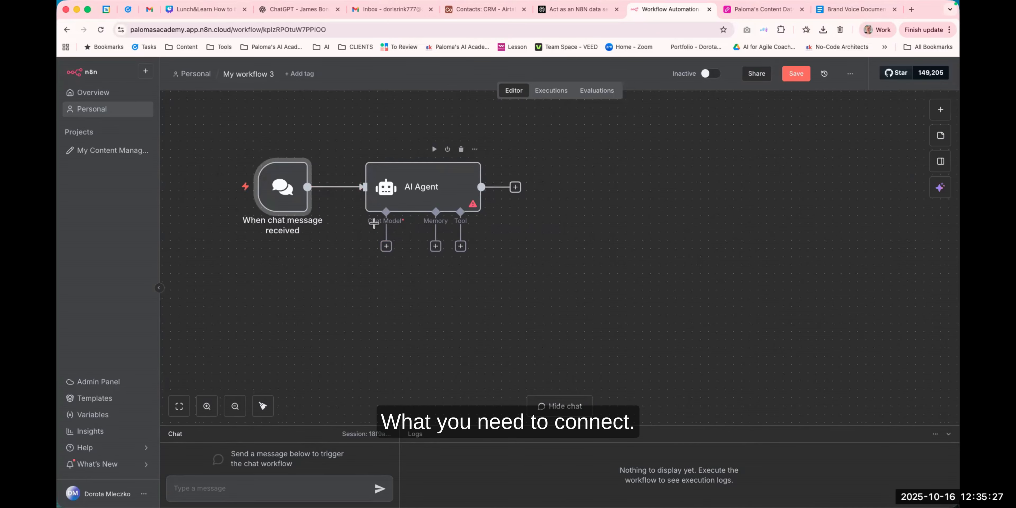
pyautogui.scroll(5, 374, 223)
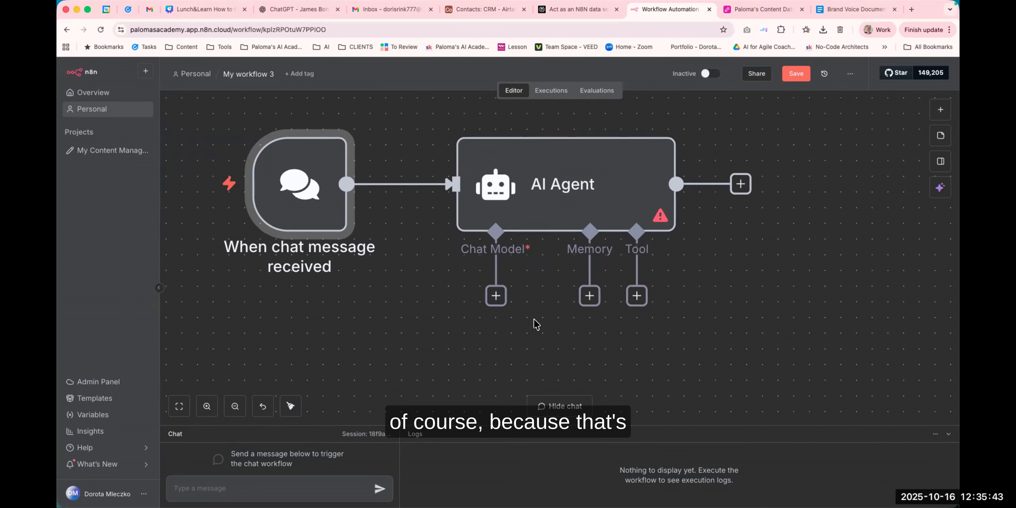
pyautogui.scroll(-3, 545, 327)
pyautogui.scroll(-3, 544, 326)
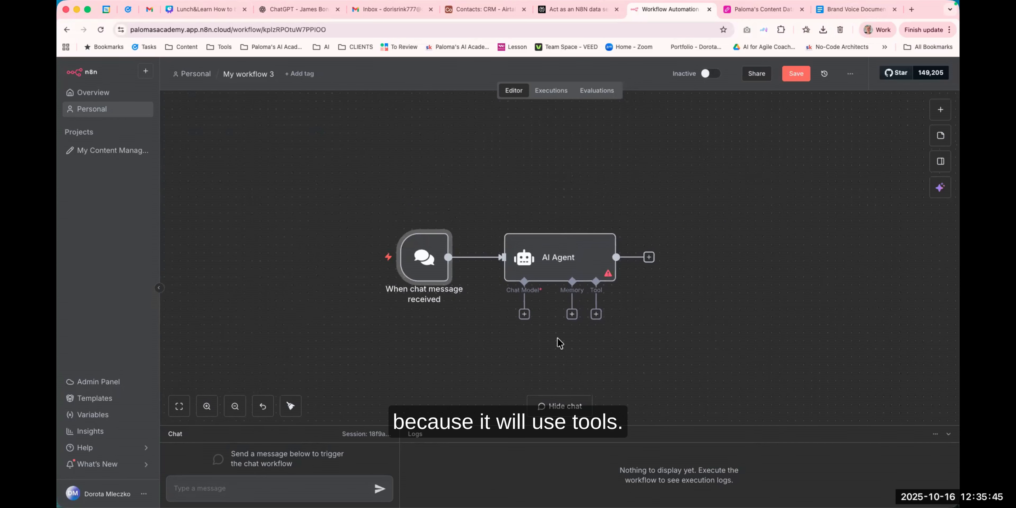
pyautogui.scroll(-3, 557, 343)
# Attach an Anthropic Chat Model to the AI Agent using the existing Anthropic account credential.
pyautogui.click(476, 242)
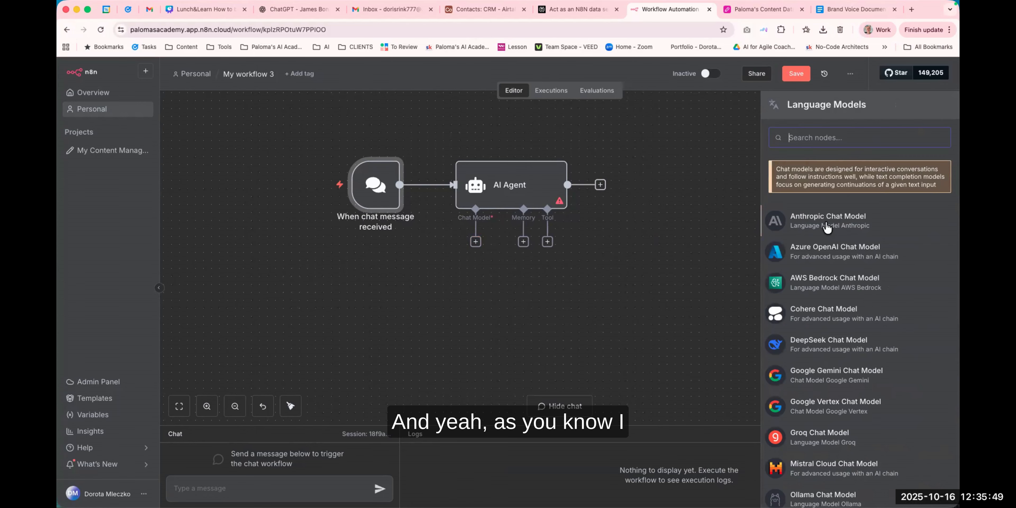
pyautogui.click(827, 227)
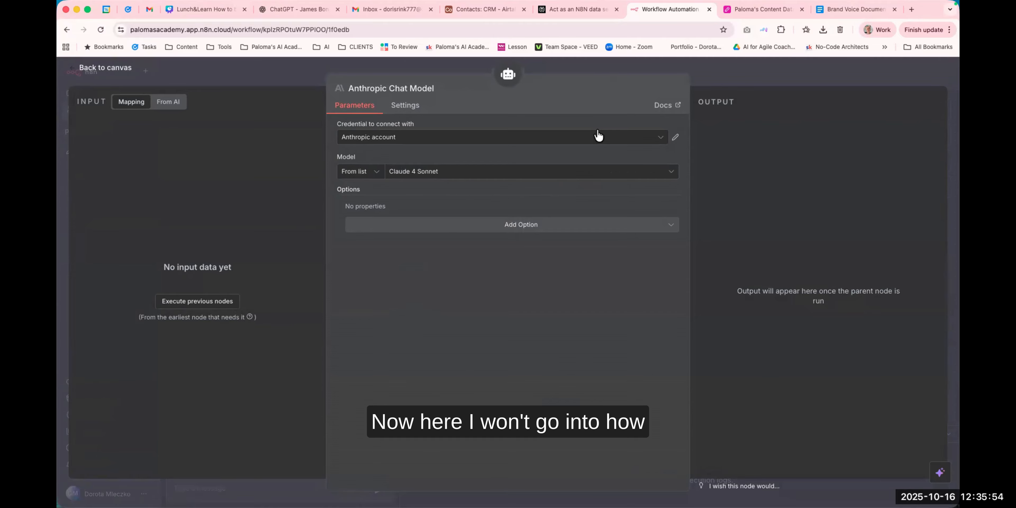
pyautogui.click(395, 138)
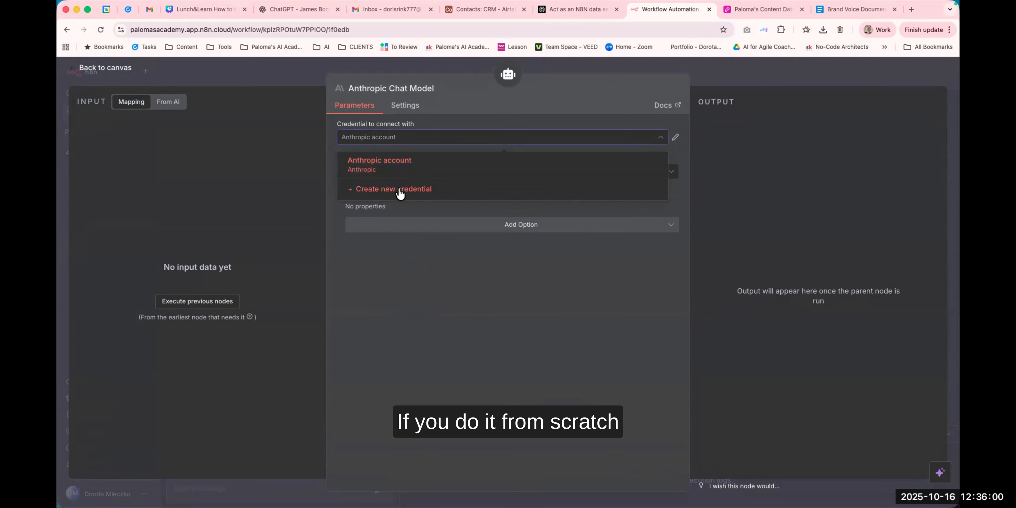
pyautogui.click(469, 88)
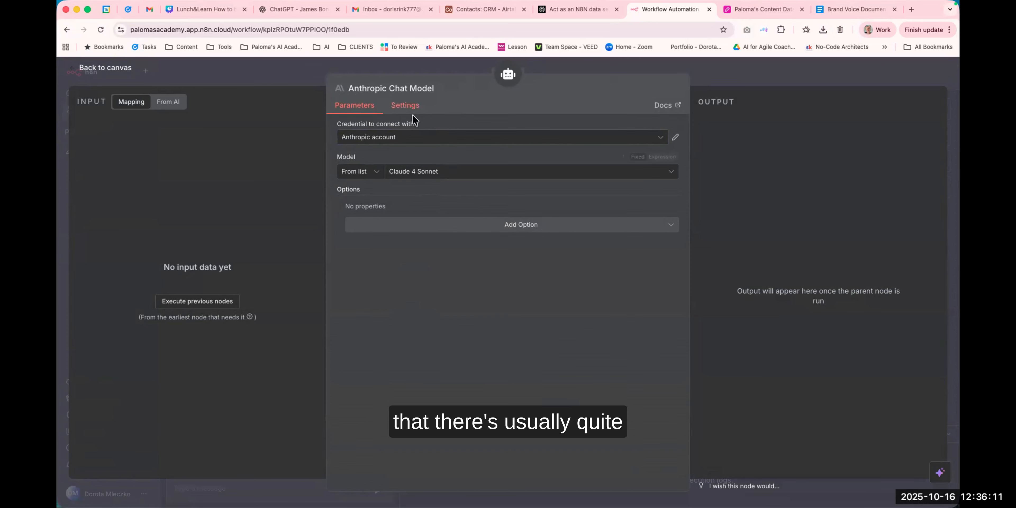
# Open and read the Anthropic Chat Model node documentation.
pyautogui.click(665, 106)
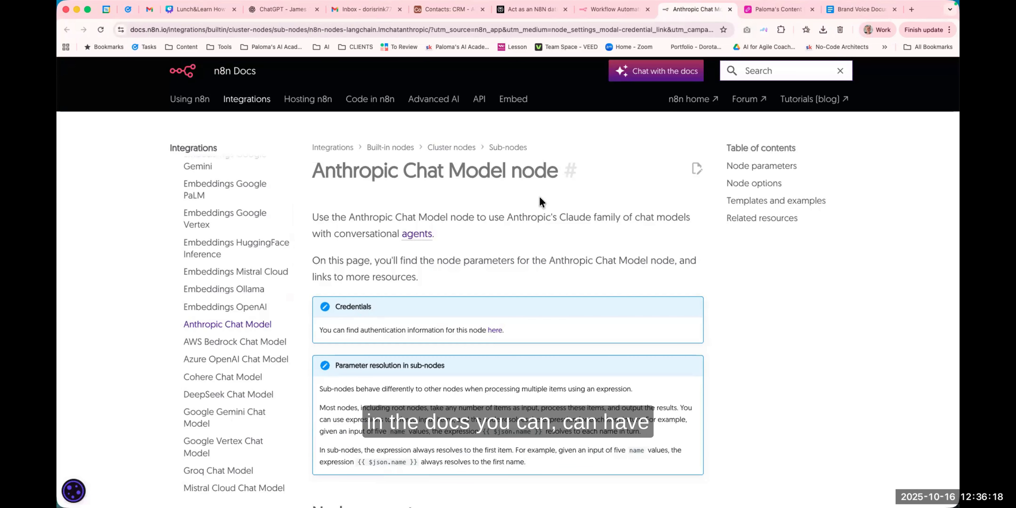
pyautogui.scroll(-3, 447, 244)
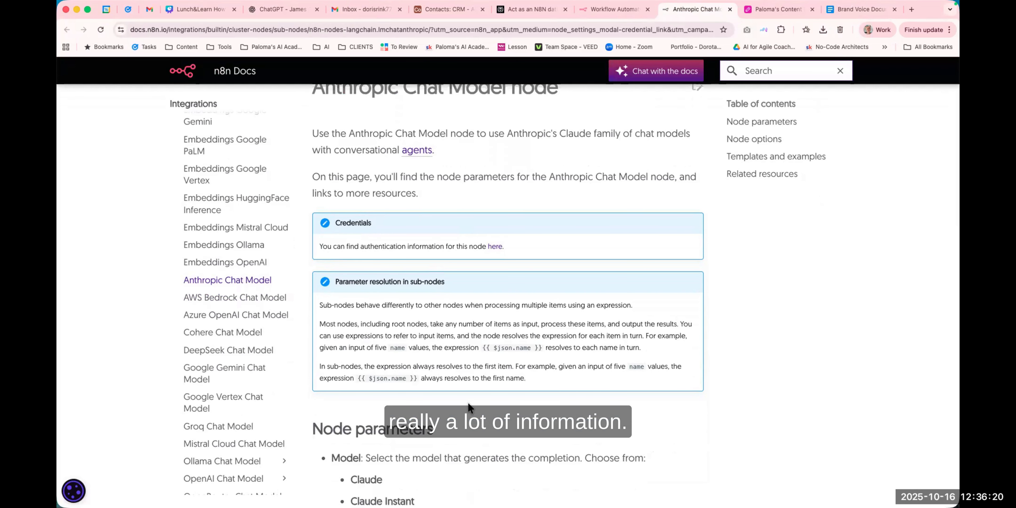
pyautogui.scroll(3, 467, 402)
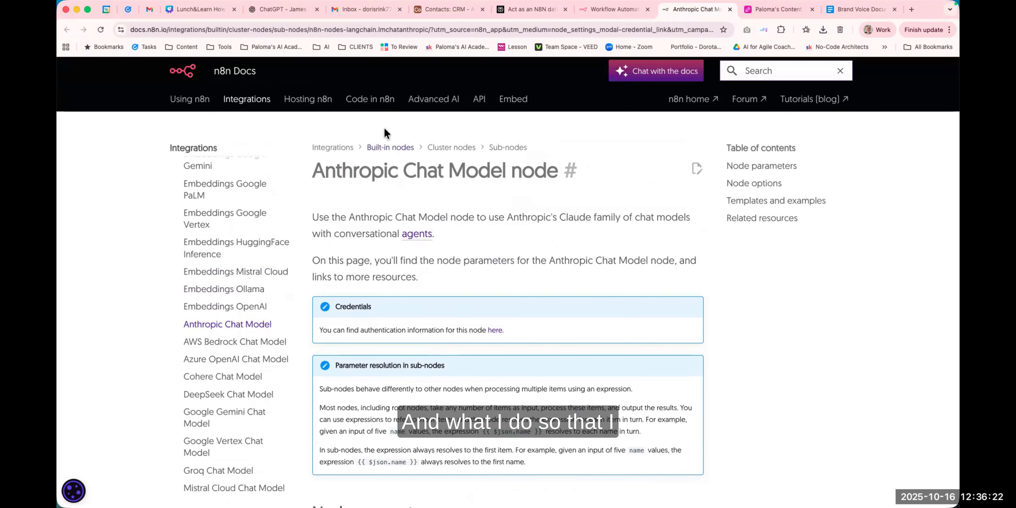
pyautogui.click(600, 29)
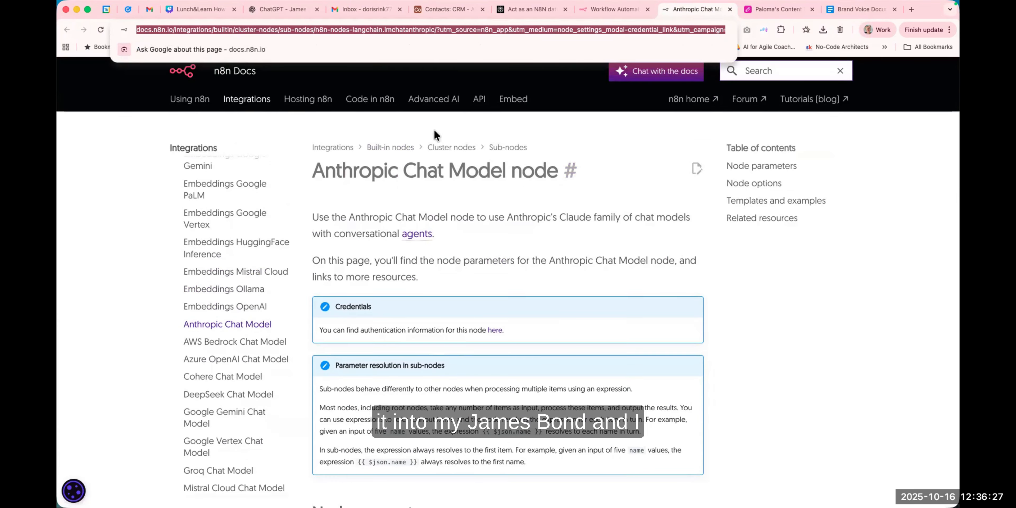
# Glance at the ChatGPT helper conversation, then return to the workflow canvas.
pyautogui.click(283, 9)
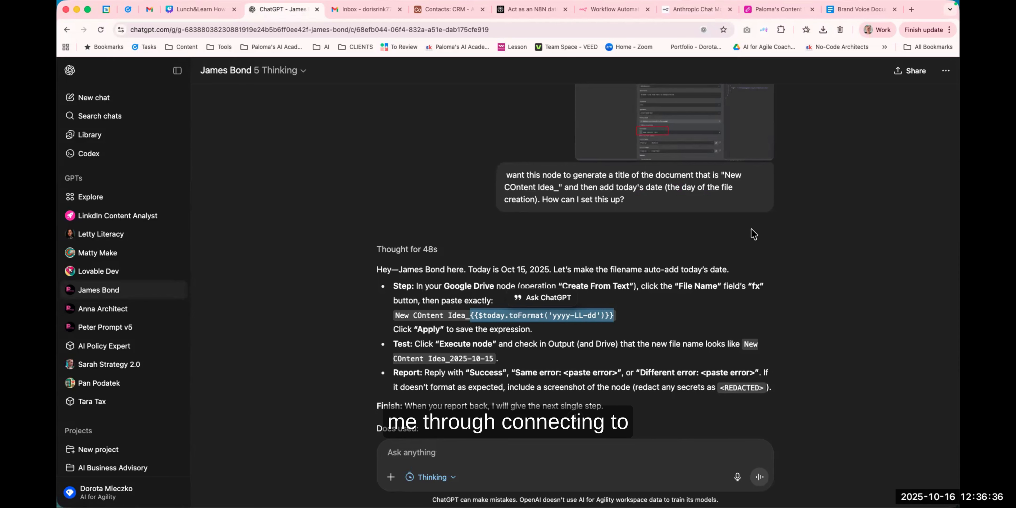
pyautogui.click(611, 10)
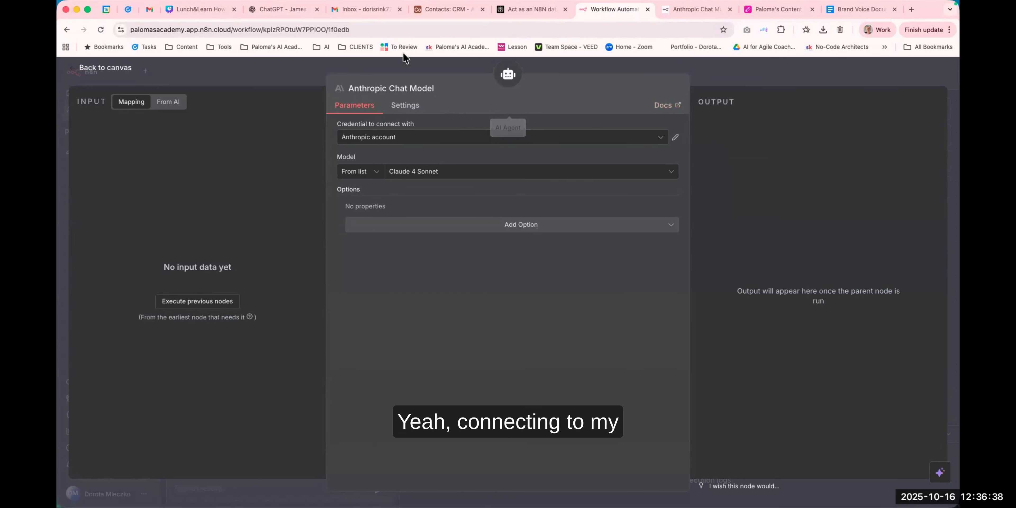
pyautogui.click(414, 69)
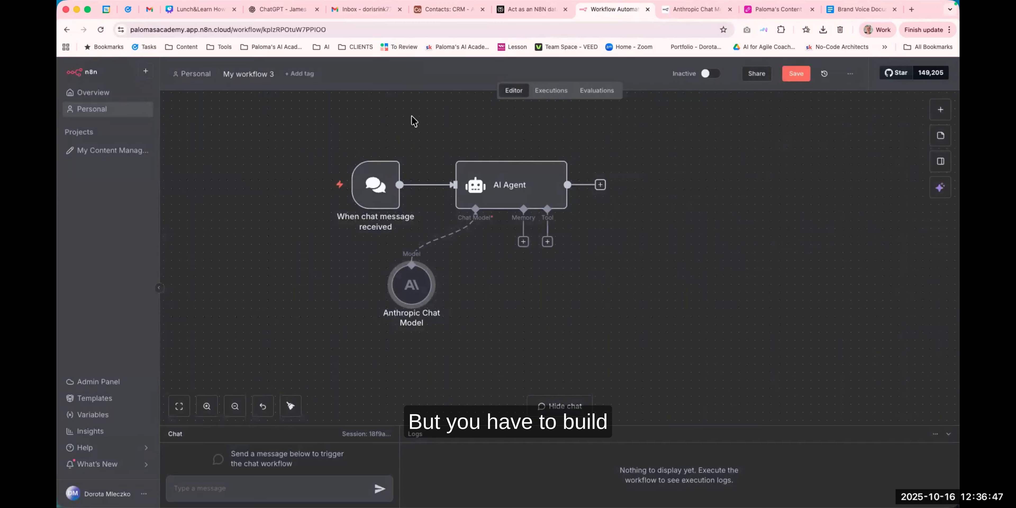
# Switch the Anthropic Chat Model to Claude Sonnet 4.5 and save the workflow.
pyautogui.moveTo(410, 287)
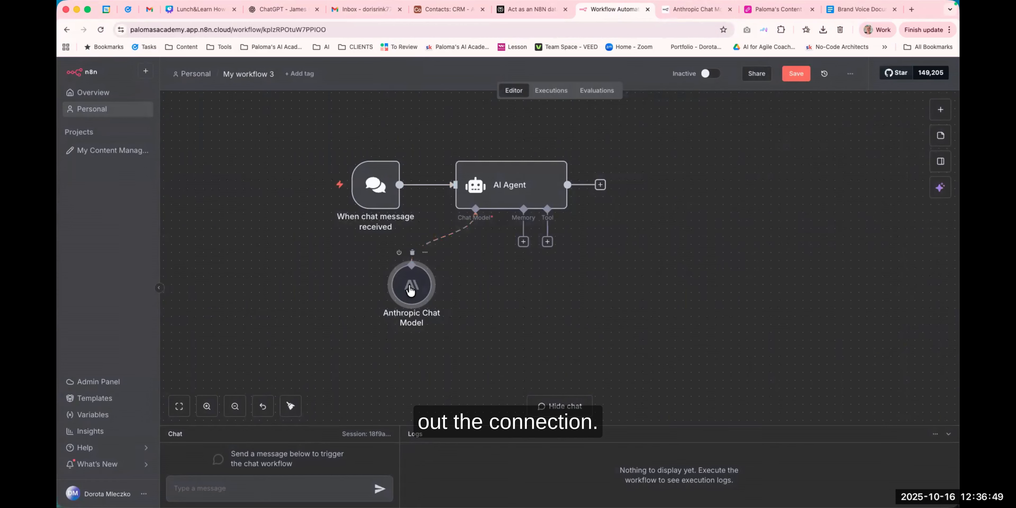
pyautogui.doubleClick(410, 290)
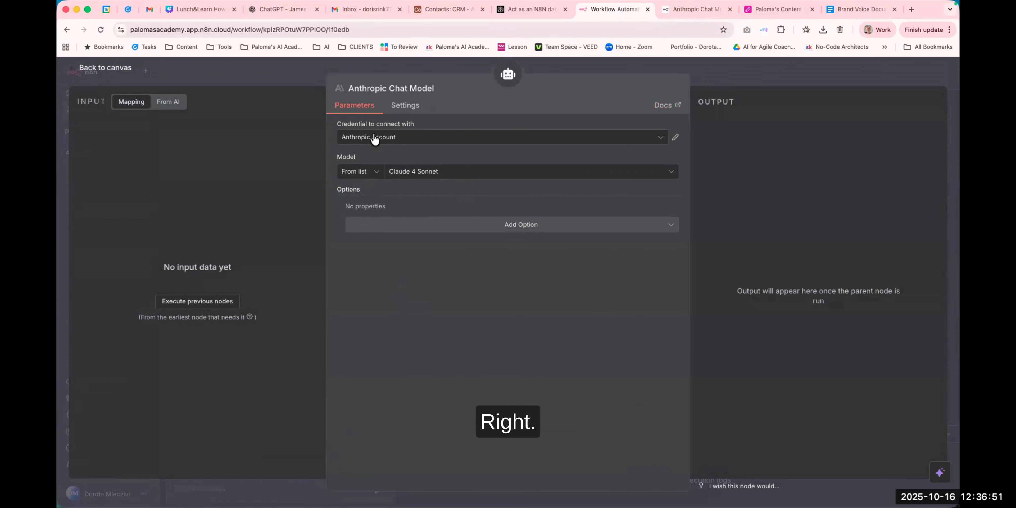
pyautogui.click(469, 173)
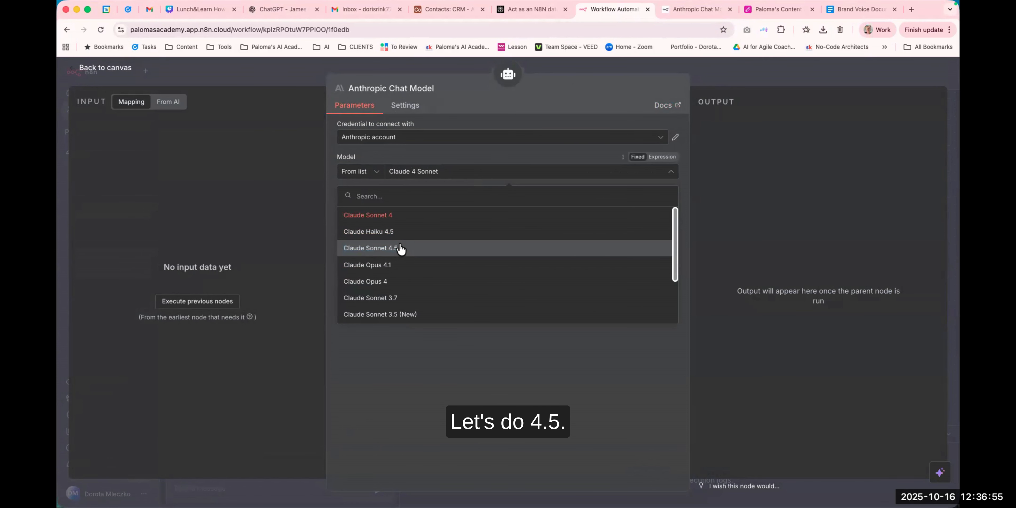
pyautogui.click(391, 248)
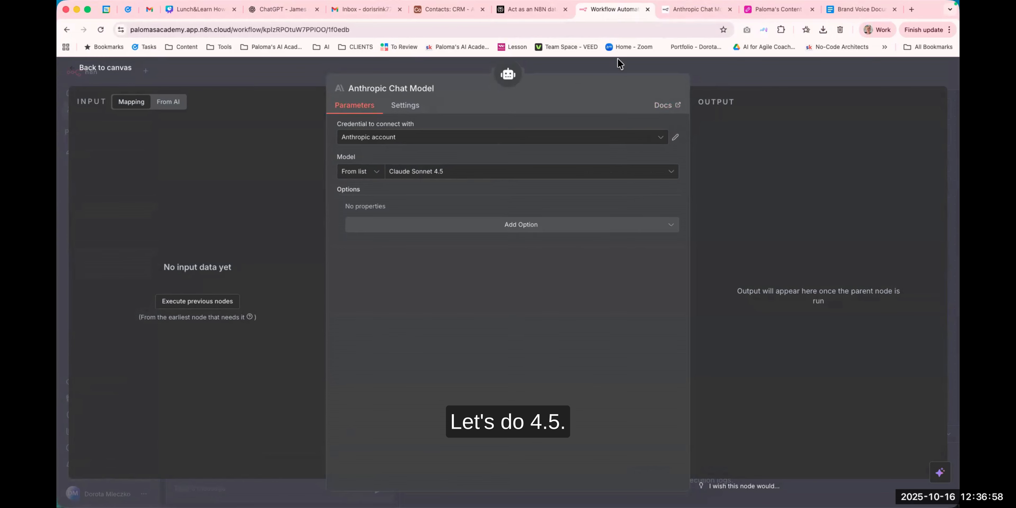
pyautogui.click(615, 69)
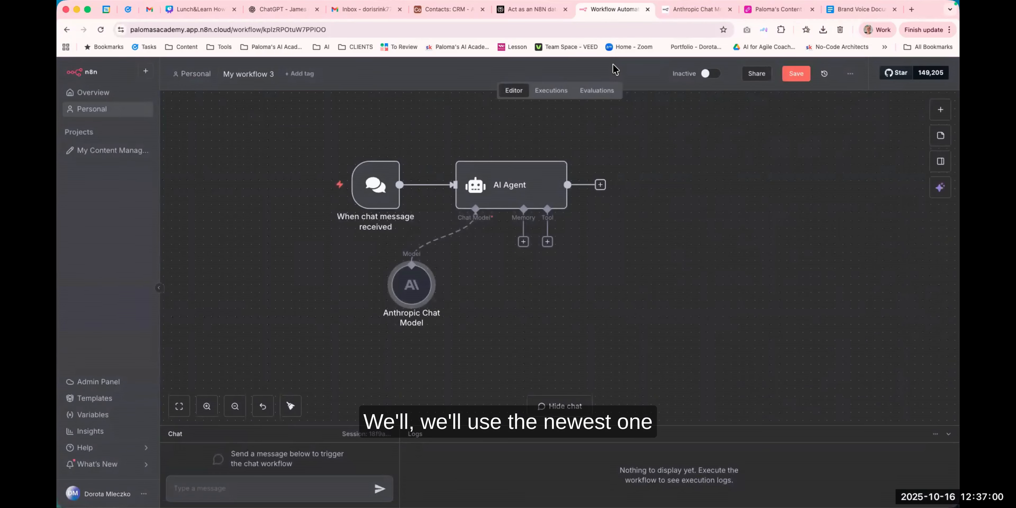
pyautogui.moveTo(592, 270); pyautogui.dragTo(558, 260)
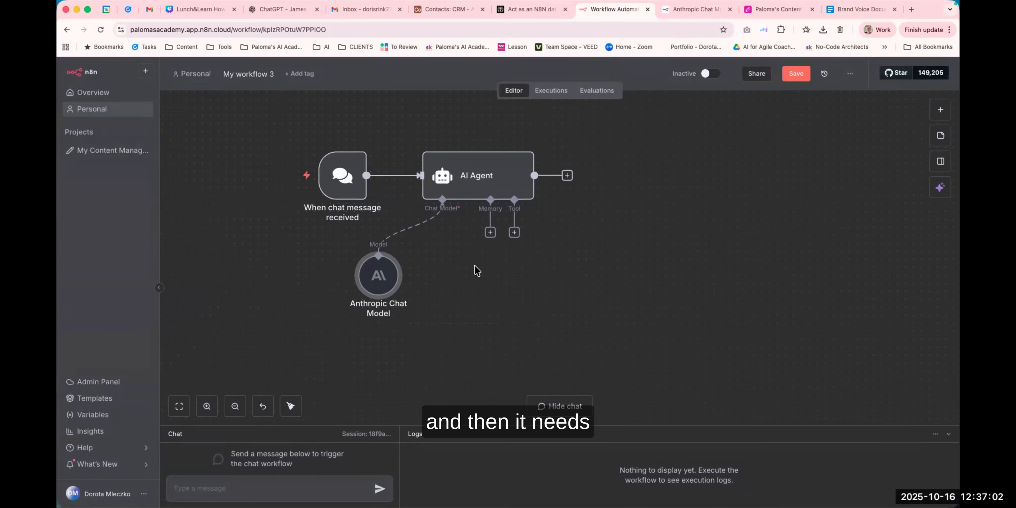
pyautogui.click(797, 76)
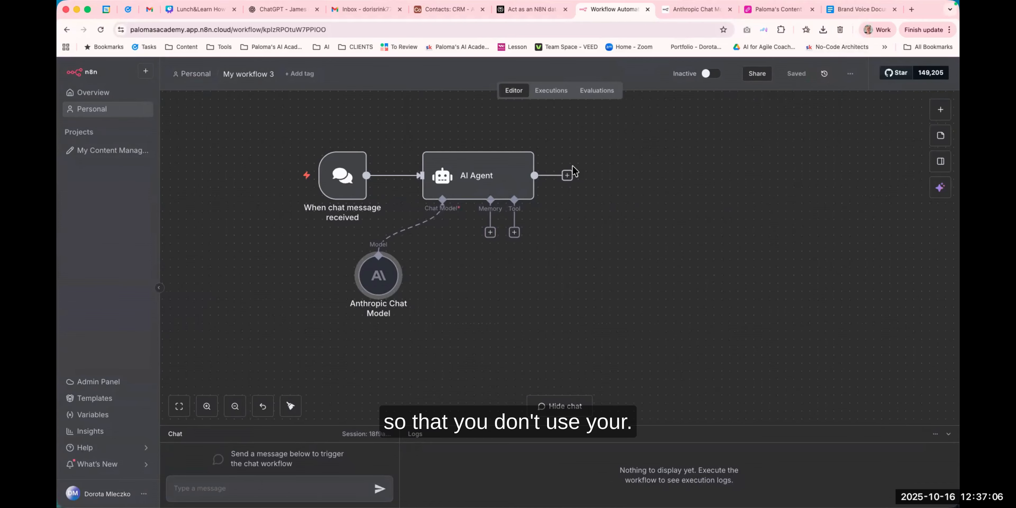
# Attach a Simple Memory to the AI Agent's memory slot with its default settings and save the workflow.
pyautogui.click(490, 233)
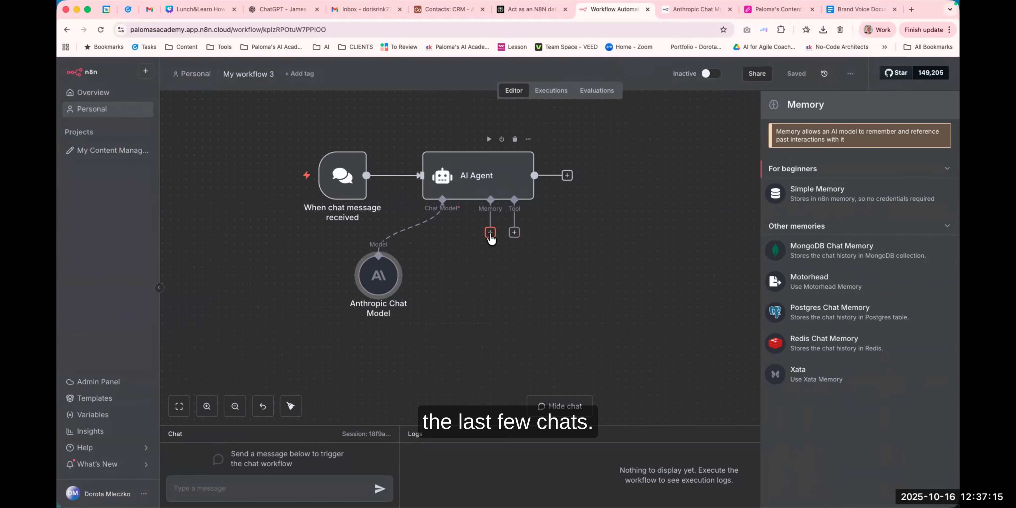
pyautogui.click(807, 200)
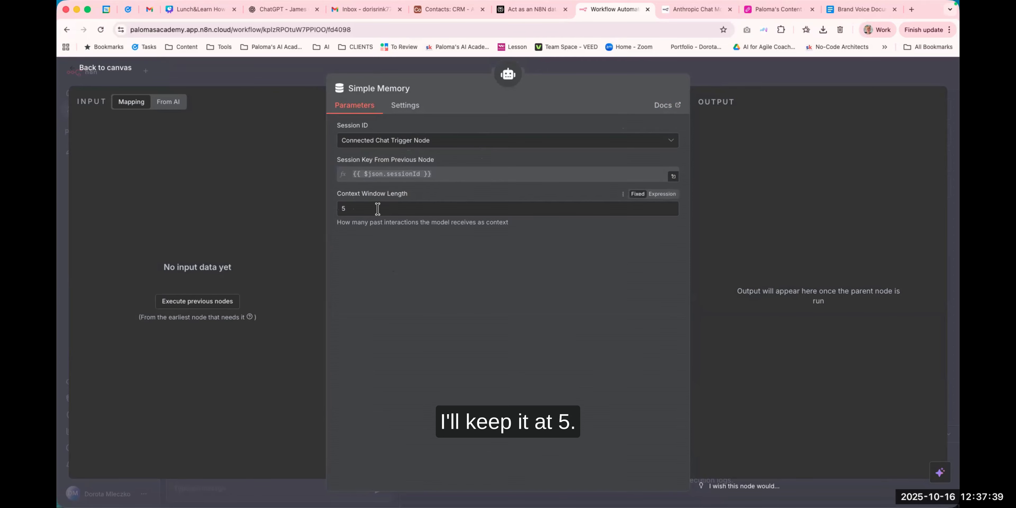
pyautogui.click(551, 70)
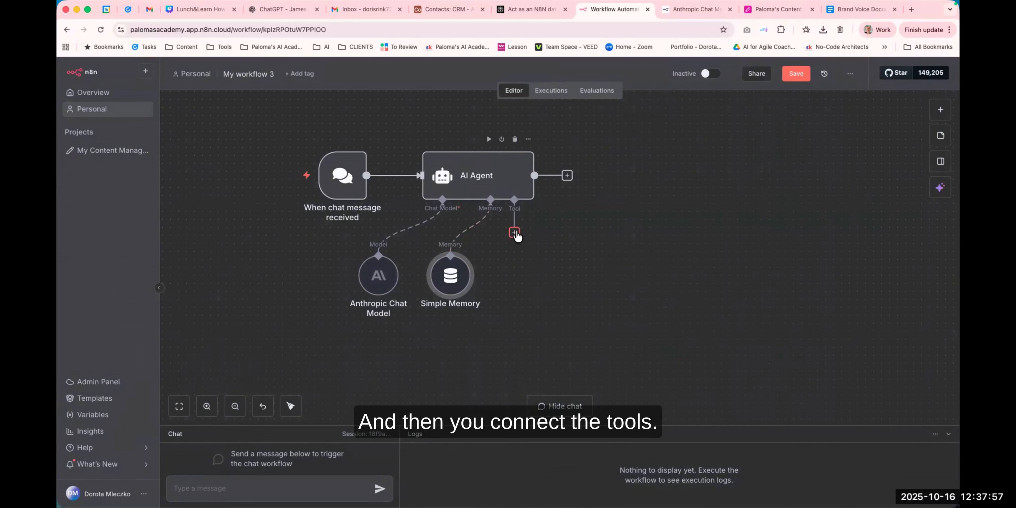
pyautogui.click(801, 75)
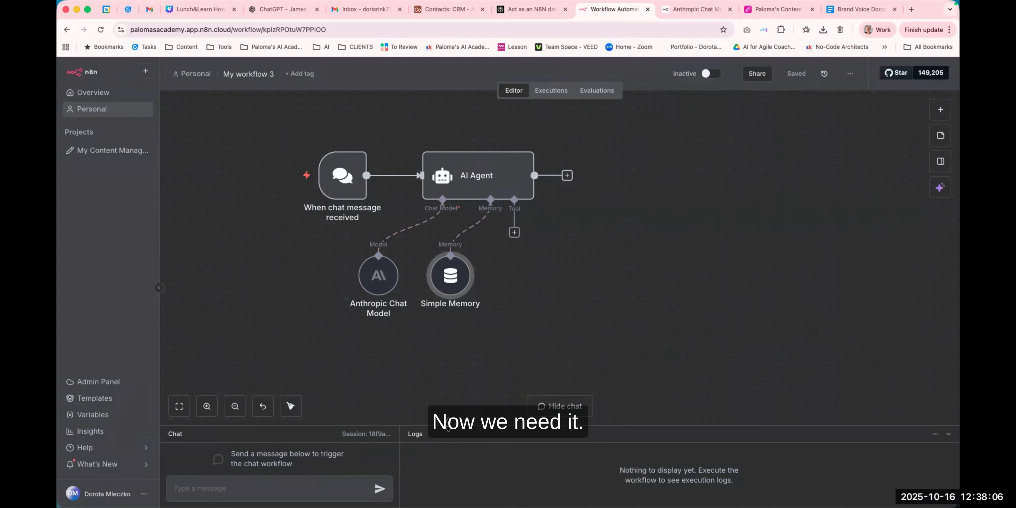
# Send a test chat message greeting the agent and introducing yourself by name.
pyautogui.moveTo(448, 425); pyautogui.dragTo(473, 335)
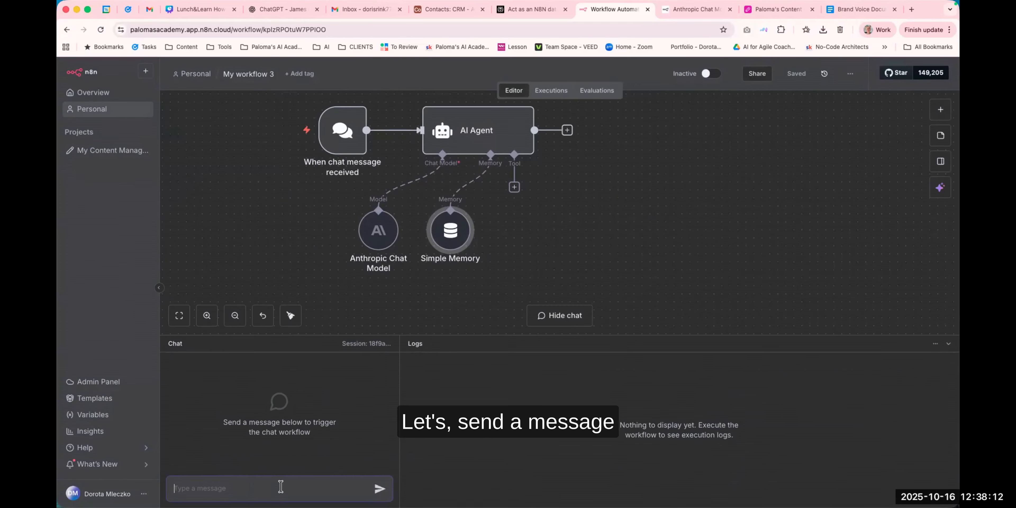
pyautogui.click(280, 486)
pyautogui.write("Hi, I'")
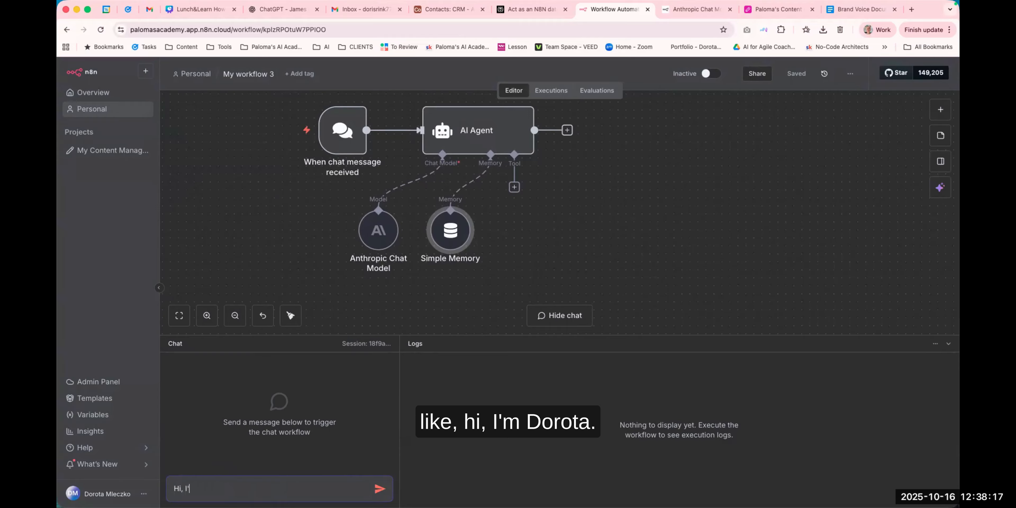
pyautogui.write('m Dorota')
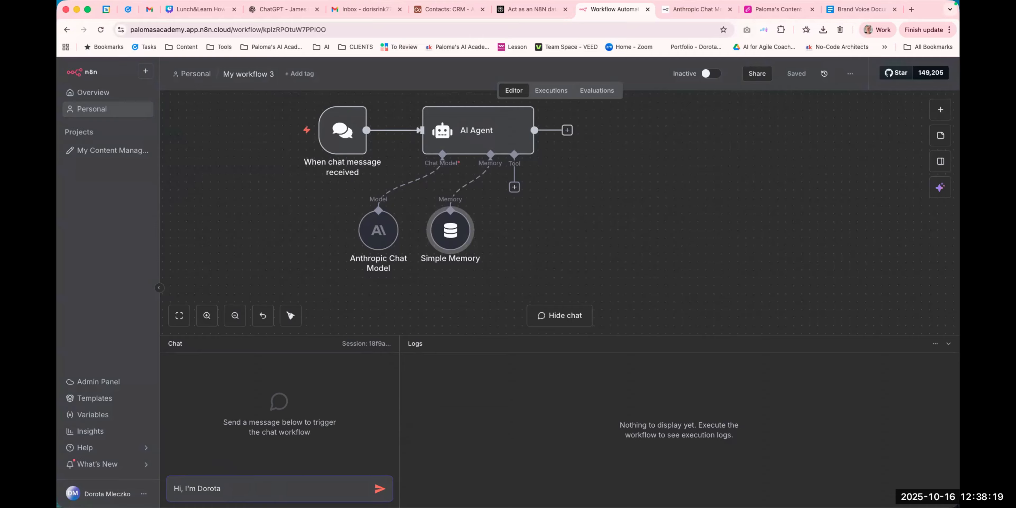
pyautogui.press('Return')
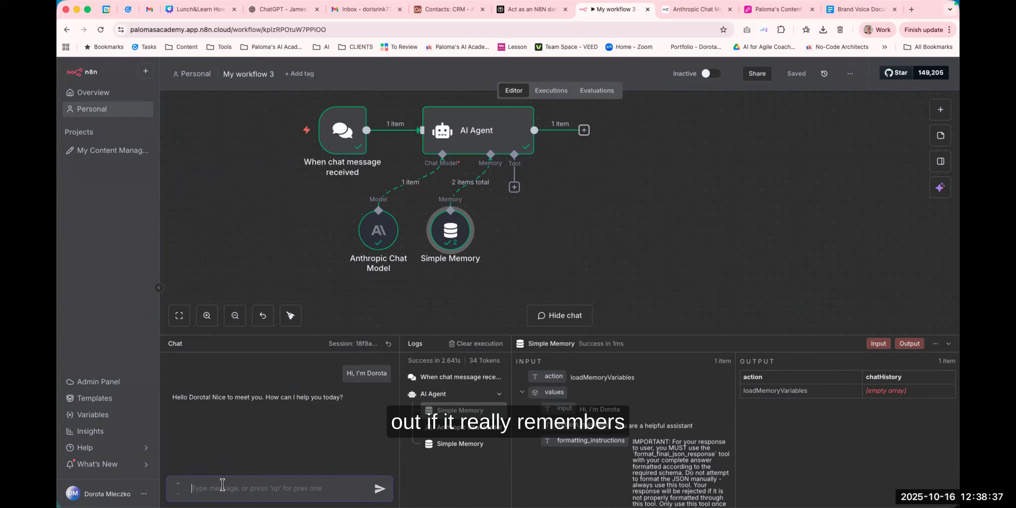
# Send the chat message "What is my name?" to test the agent's memory.
pyautogui.write('What')
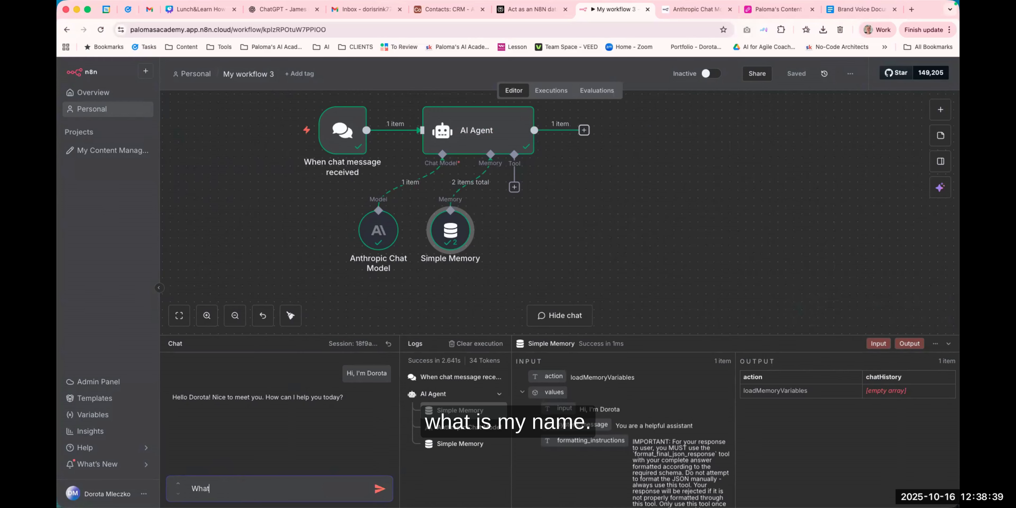
pyautogui.write(' is my name')
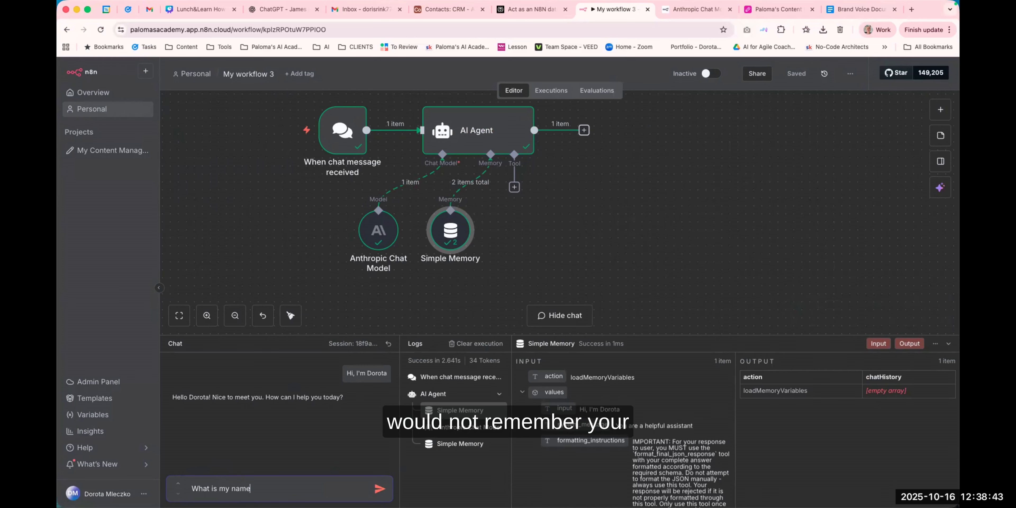
pyautogui.write('?')
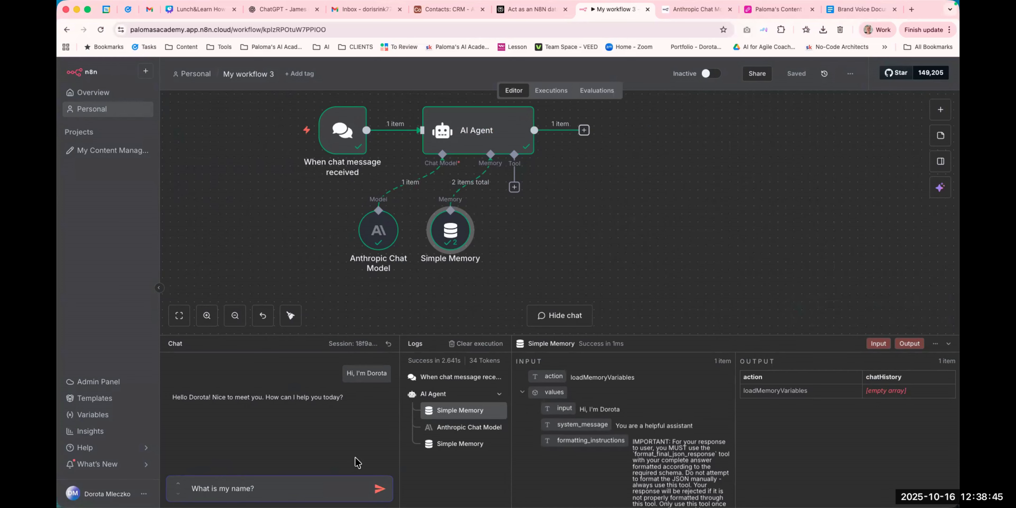
pyautogui.press('Return')
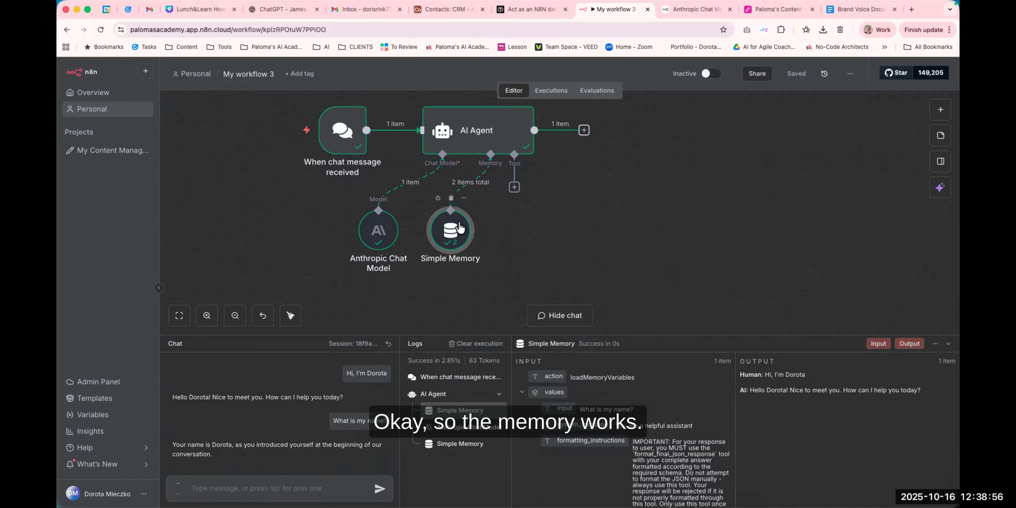
# Hide the chat panel below the workflow canvas.
pyautogui.hscroll(4, 605, 229)
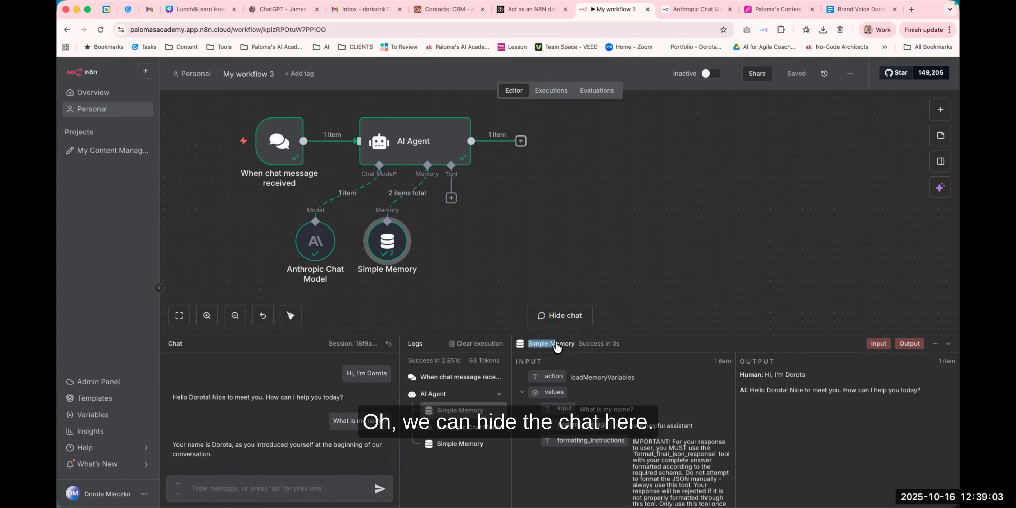
pyautogui.click(560, 343)
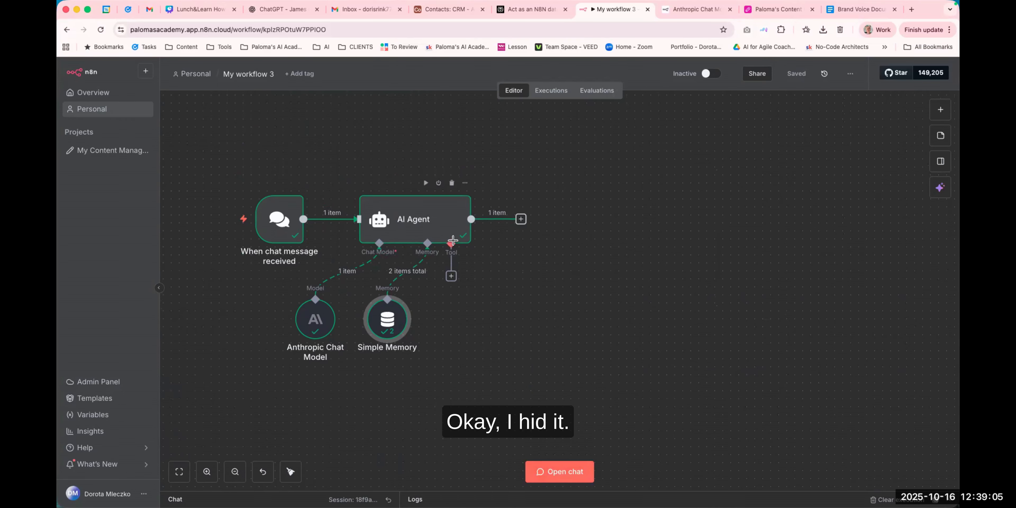
pyautogui.moveTo(535, 294); pyautogui.dragTo(573, 270)
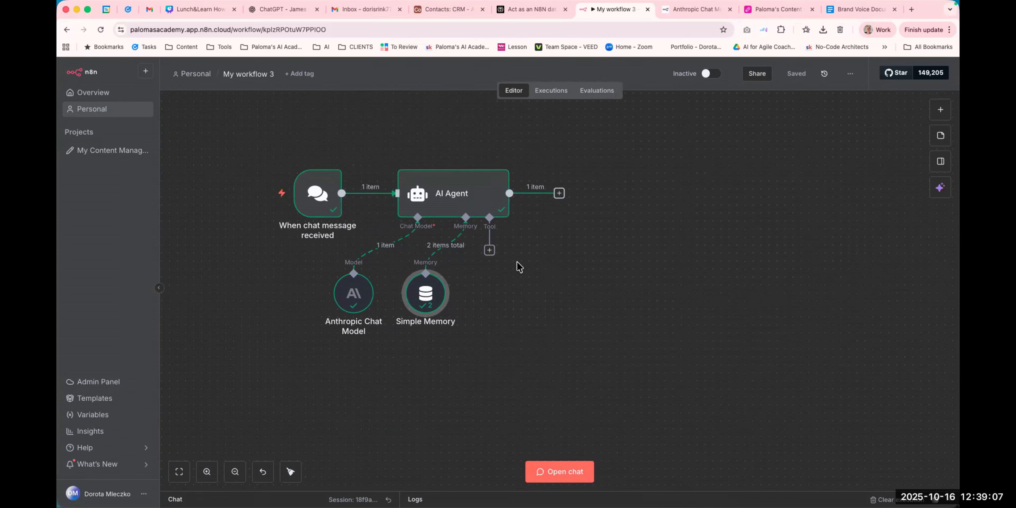
pyautogui.scroll(3, 519, 267)
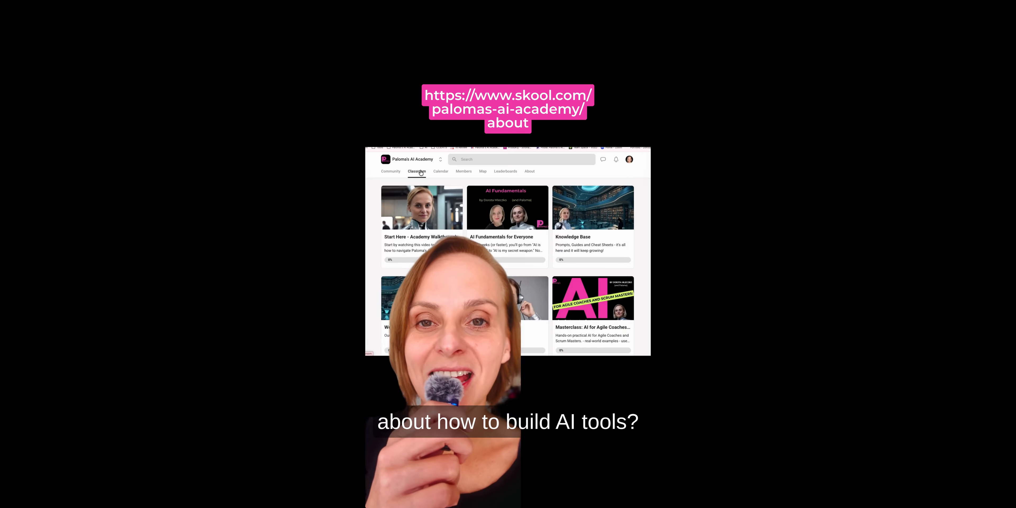
pyautogui.click(507, 238)
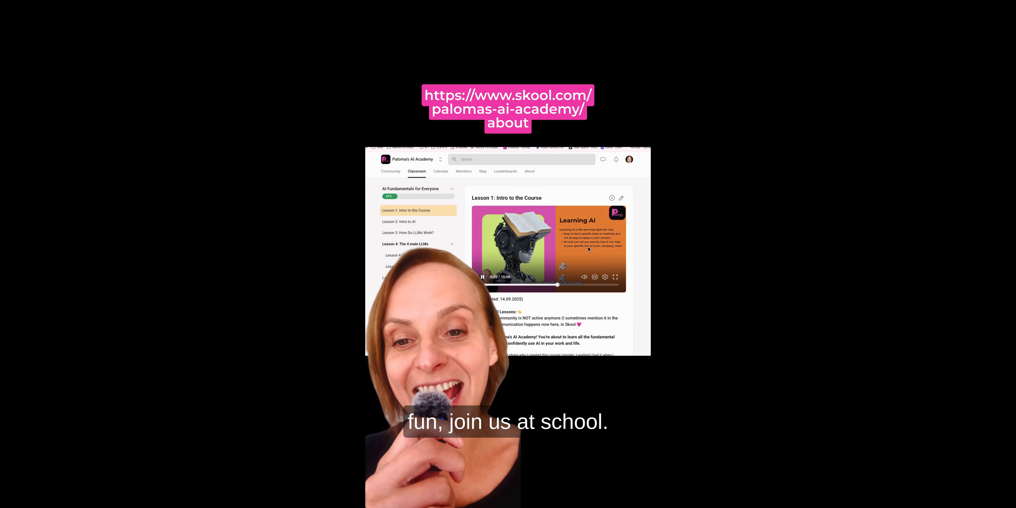
pyautogui.click(520, 287)
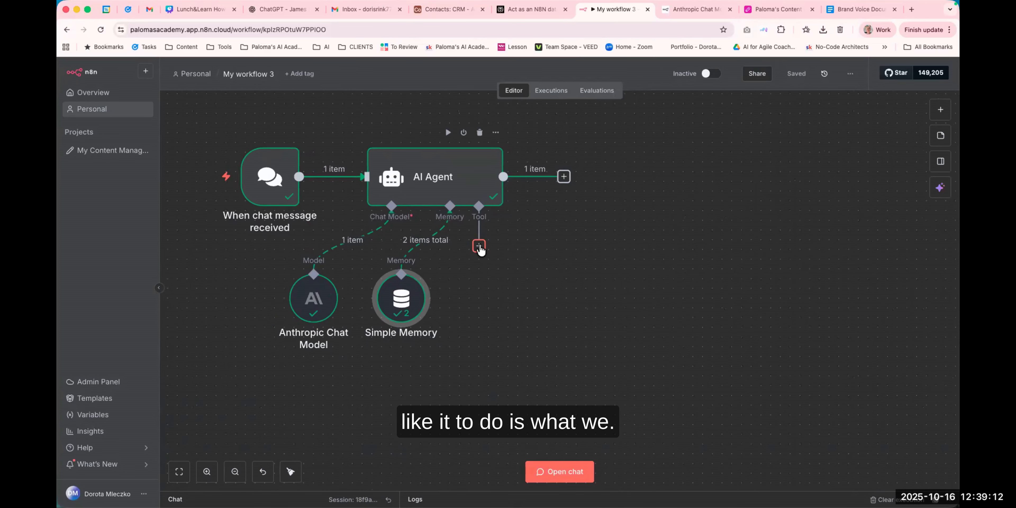
# Add a Gmail Tool to the AI Agent's tool slot and connect it with the personal Gmail credential.
pyautogui.click(479, 246)
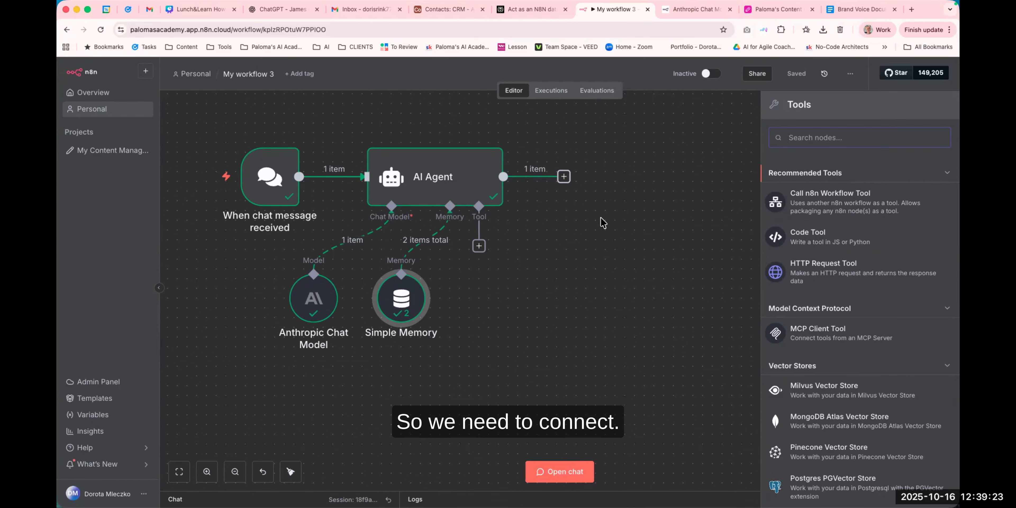
pyautogui.write('gmail')
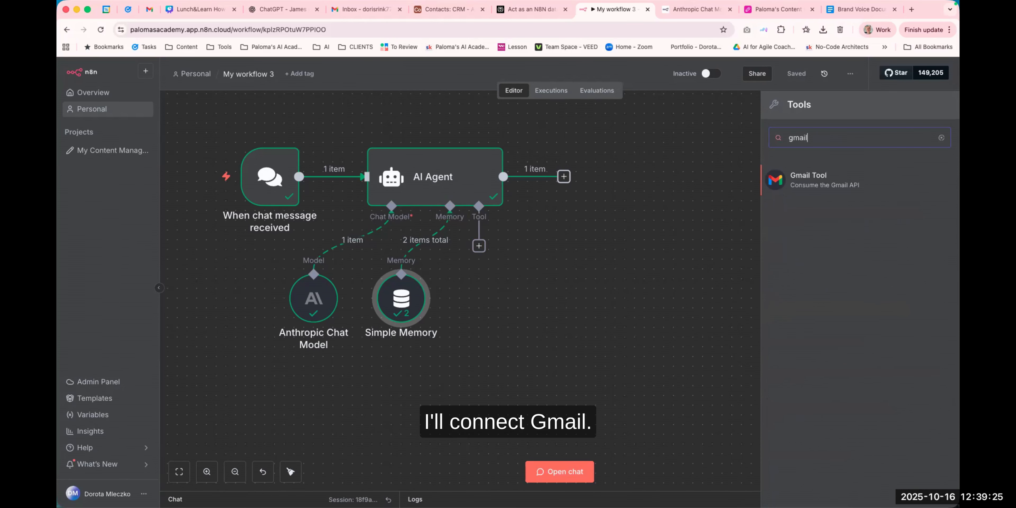
pyautogui.click(831, 177)
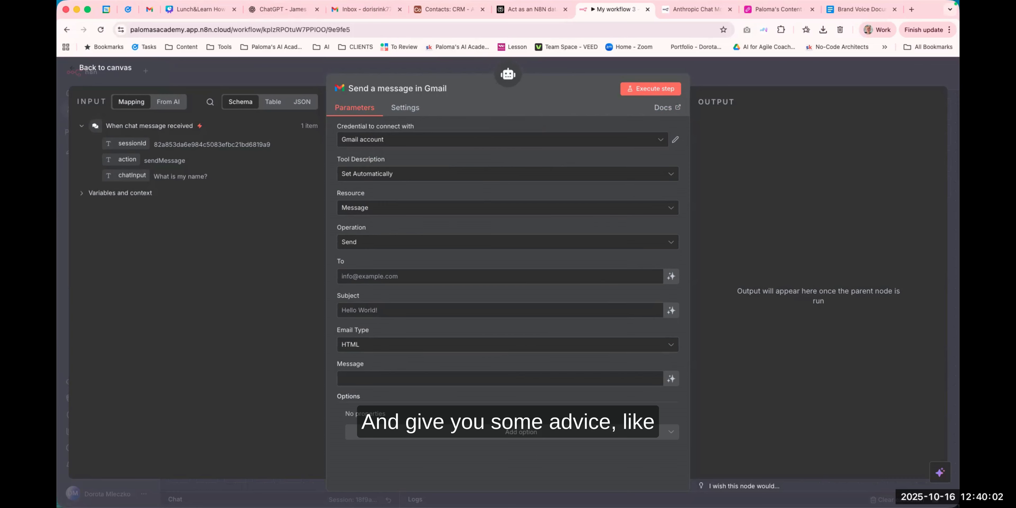
pyautogui.click(399, 142)
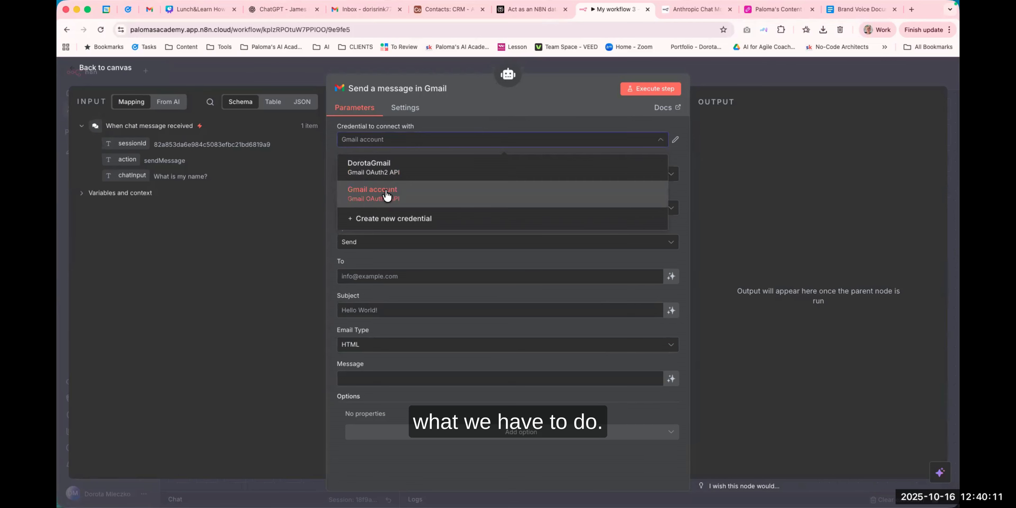
pyautogui.click(406, 170)
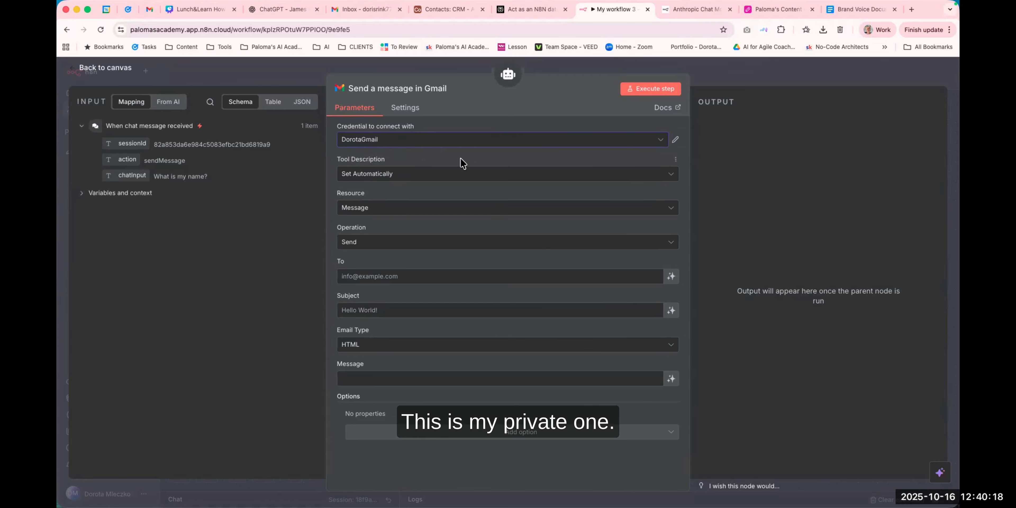
# Review the Gmail tool's description options, leaving it set automatically.
pyautogui.click(412, 177)
pyautogui.click(412, 177)
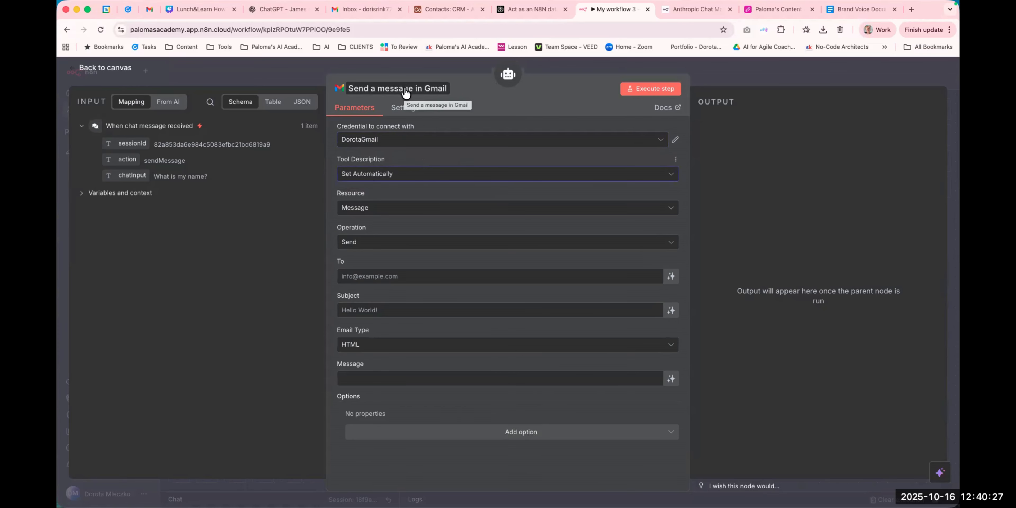
pyautogui.click(397, 176)
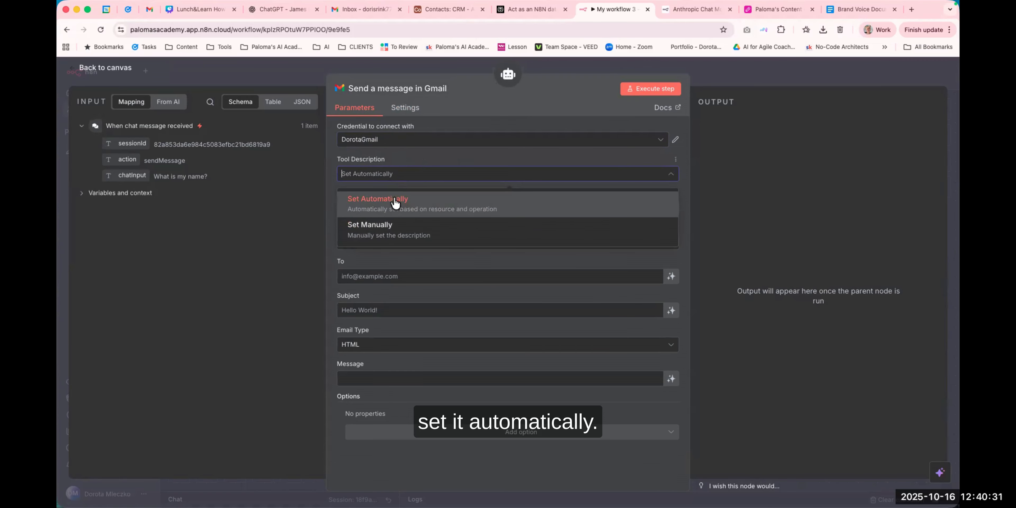
pyautogui.click(462, 101)
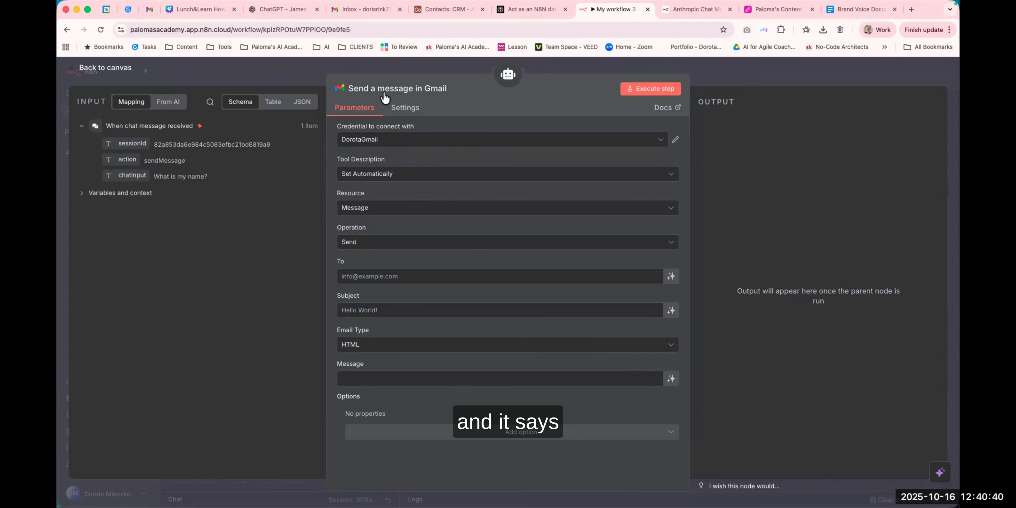
# Rename the Gmail tool node to "Send Email".
pyautogui.click(418, 88)
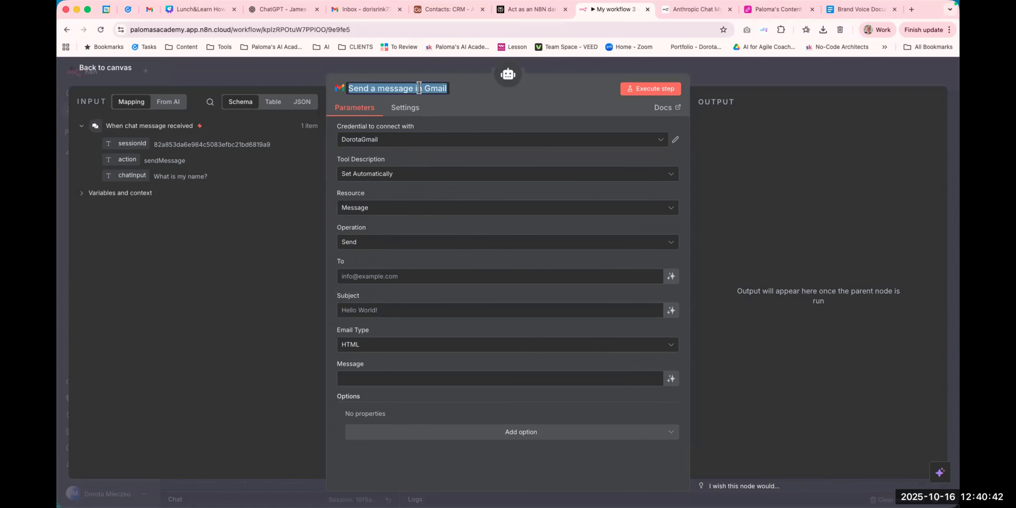
pyautogui.moveTo(370, 88); pyautogui.dragTo(473, 92)
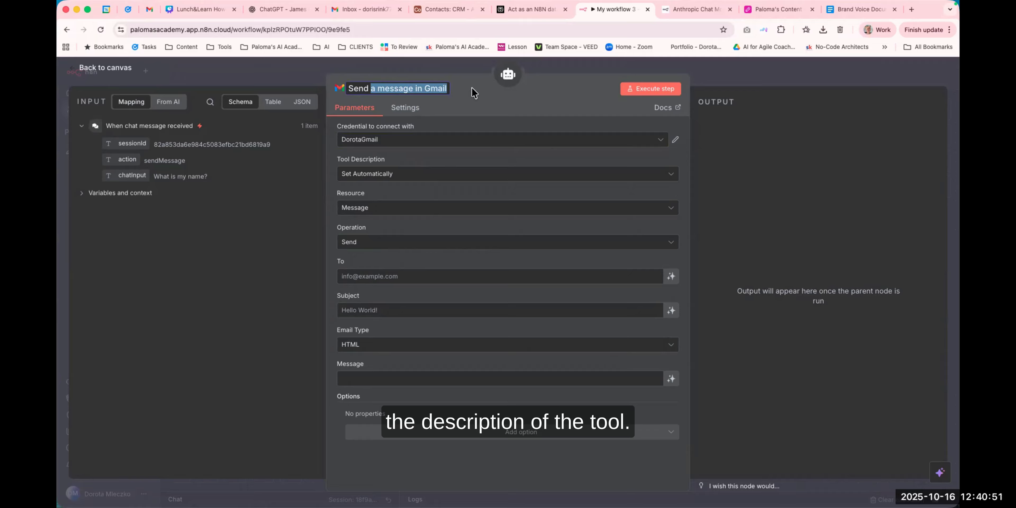
pyautogui.write('Email')
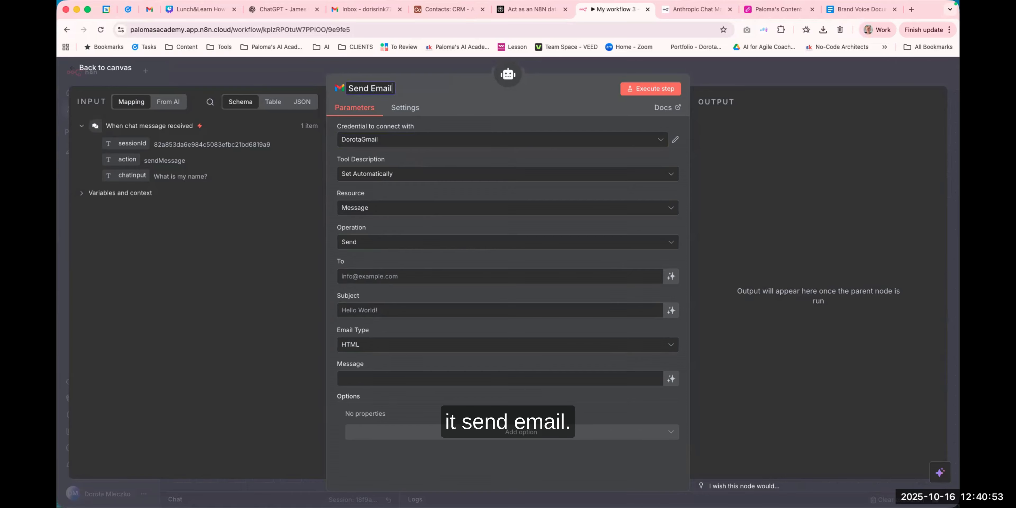
pyautogui.click(407, 89)
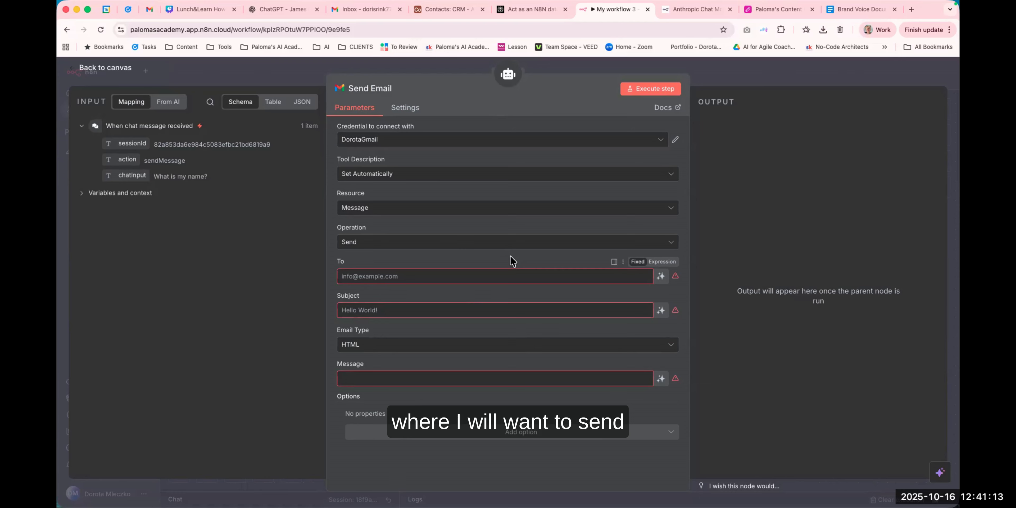
# Let the model define the To, Subject and Message fields of the Send Email tool, then return to the canvas.
pyautogui.click(661, 276)
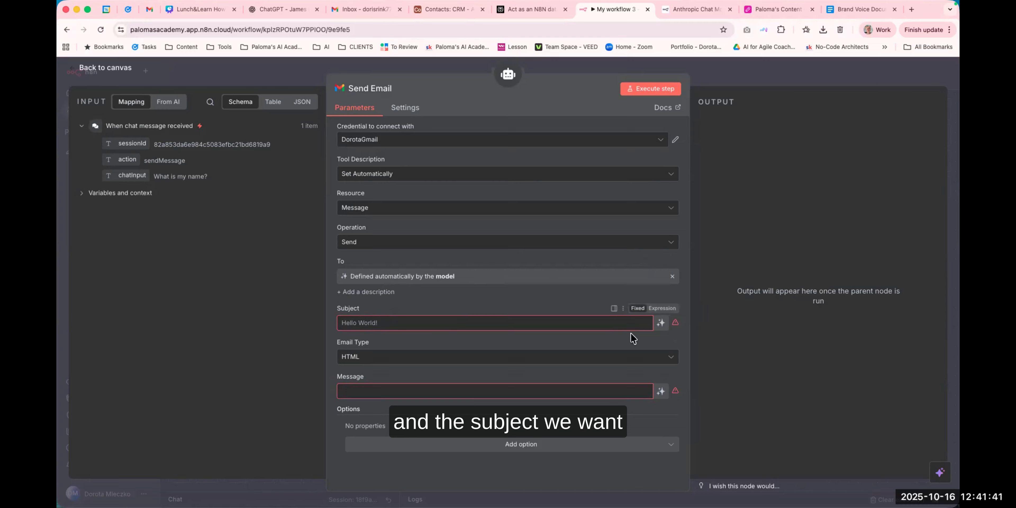
pyautogui.click(661, 323)
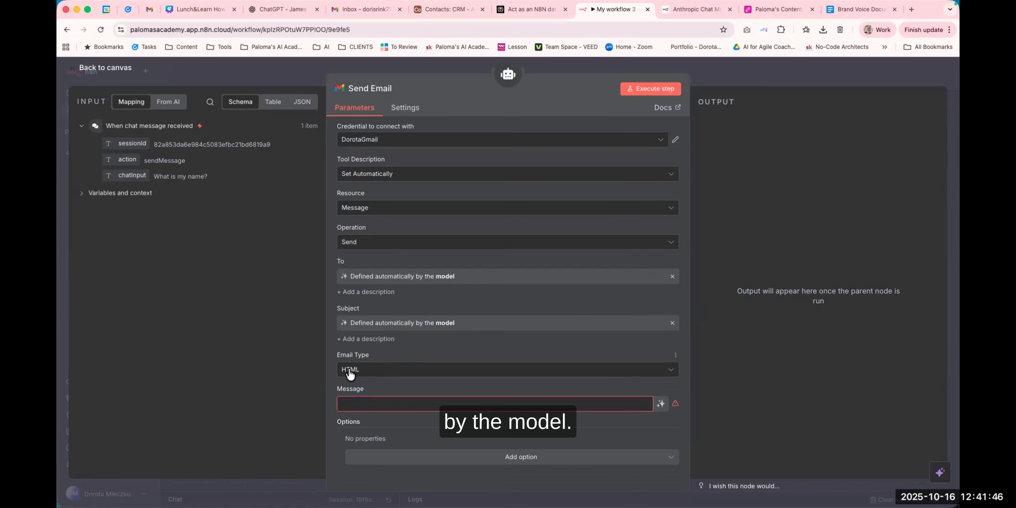
pyautogui.click(662, 404)
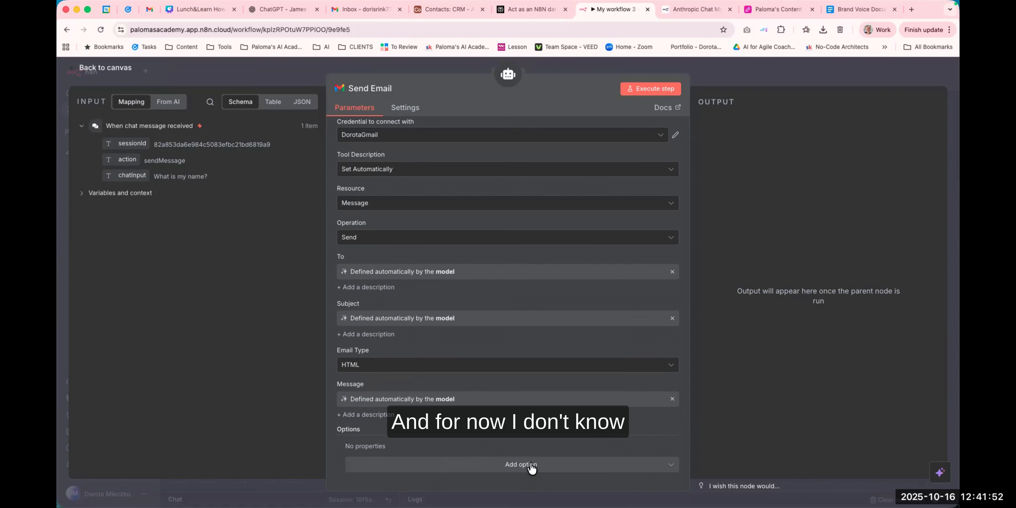
pyautogui.click(588, 69)
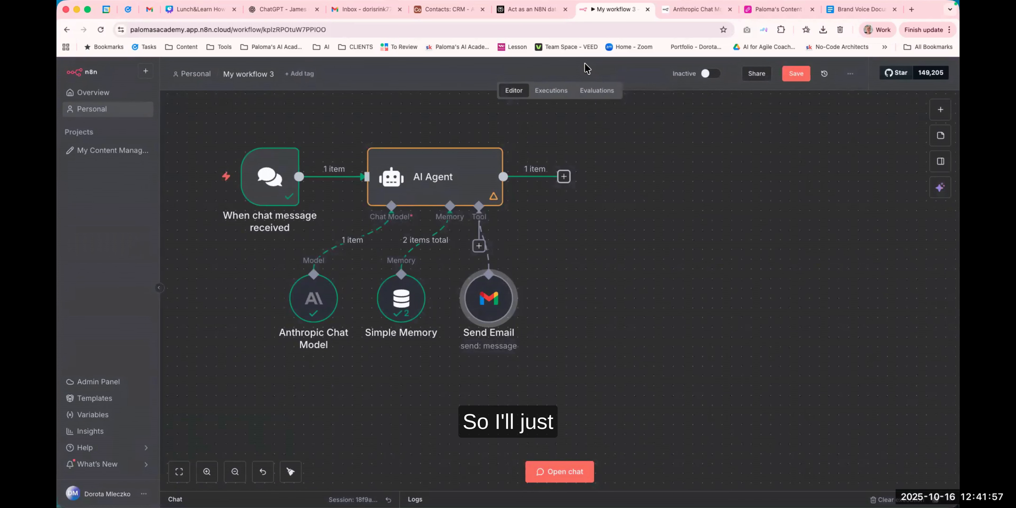
# Save the workflow and open the chat panel.
pyautogui.click(794, 72)
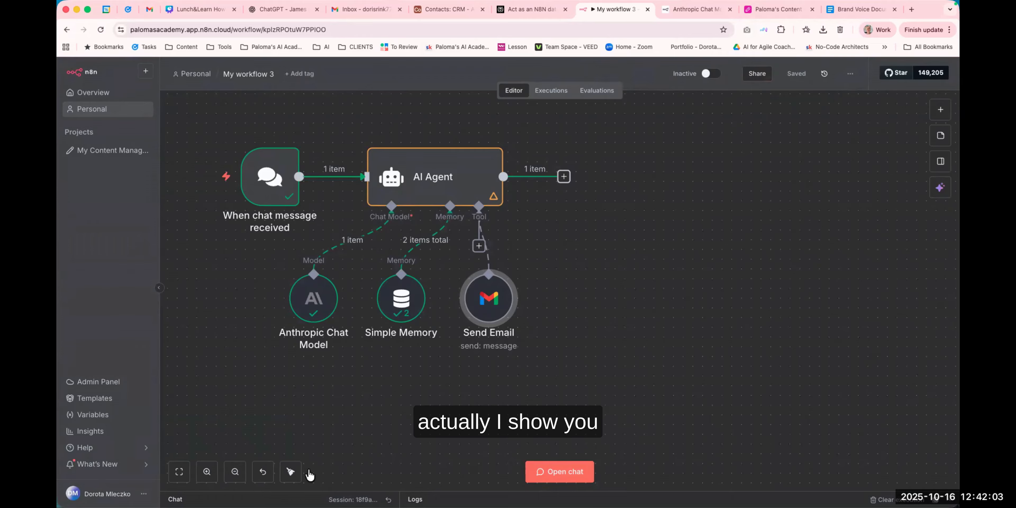
pyautogui.click(555, 473)
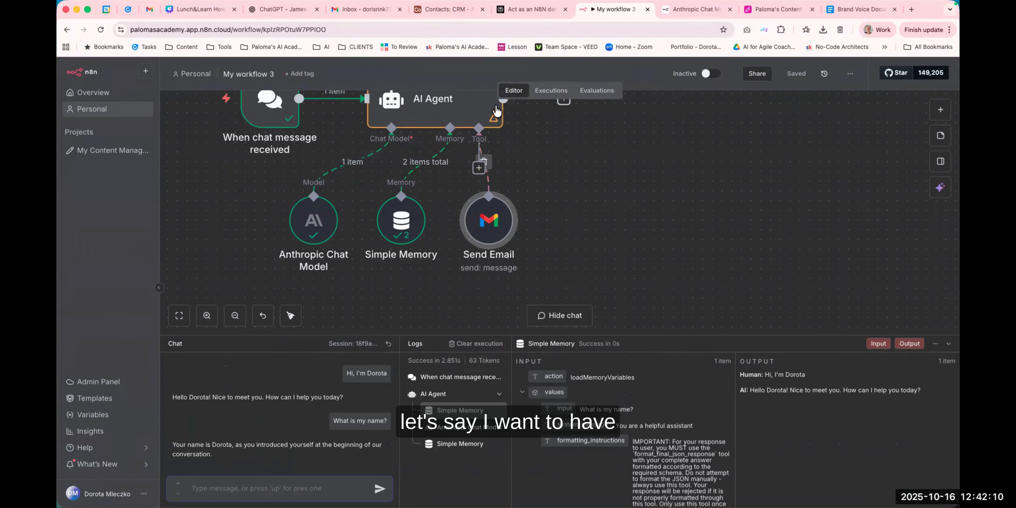
# Look over the Airtable Contacts table and the recipient's Gmail inbox in the other browser tabs.
pyautogui.click(447, 11)
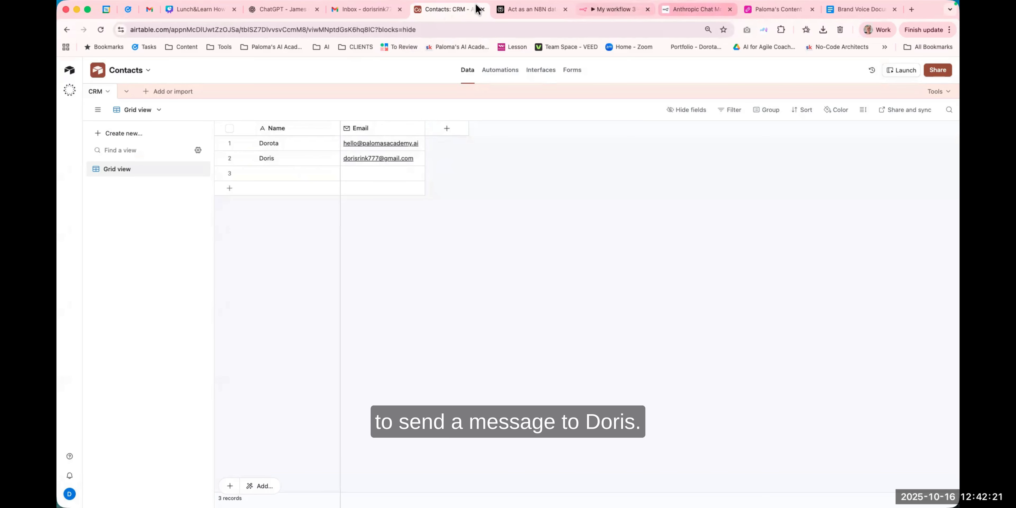
pyautogui.click(370, 9)
pyautogui.click(458, 9)
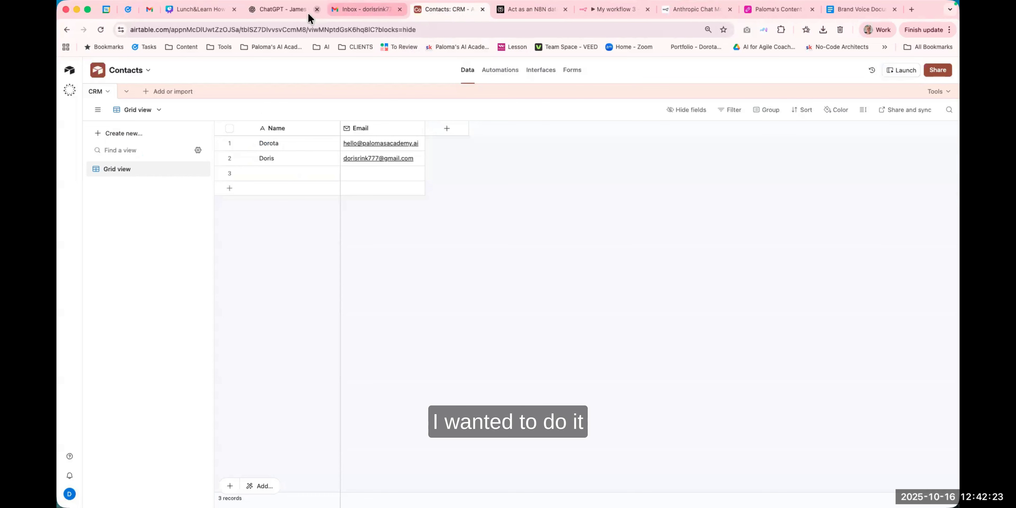
pyautogui.click(375, 10)
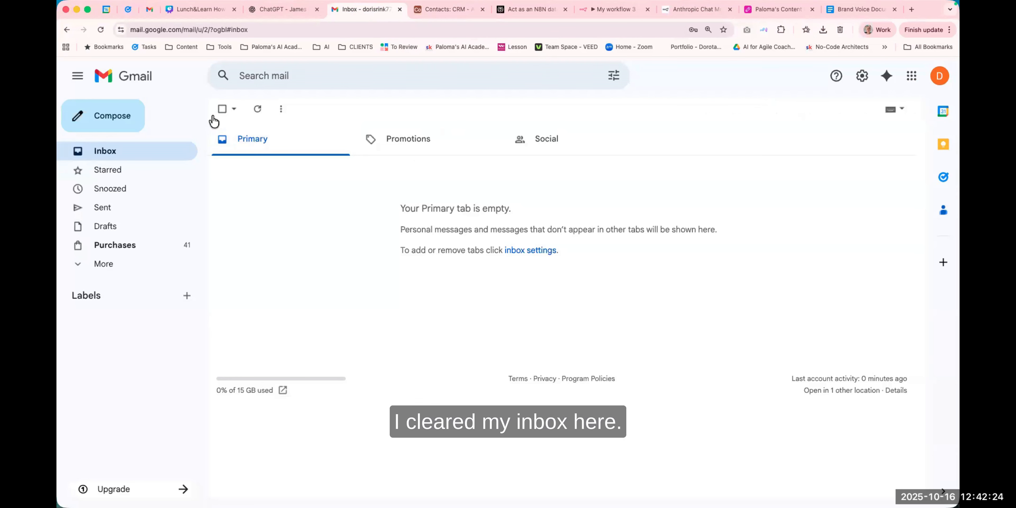
pyautogui.click(423, 11)
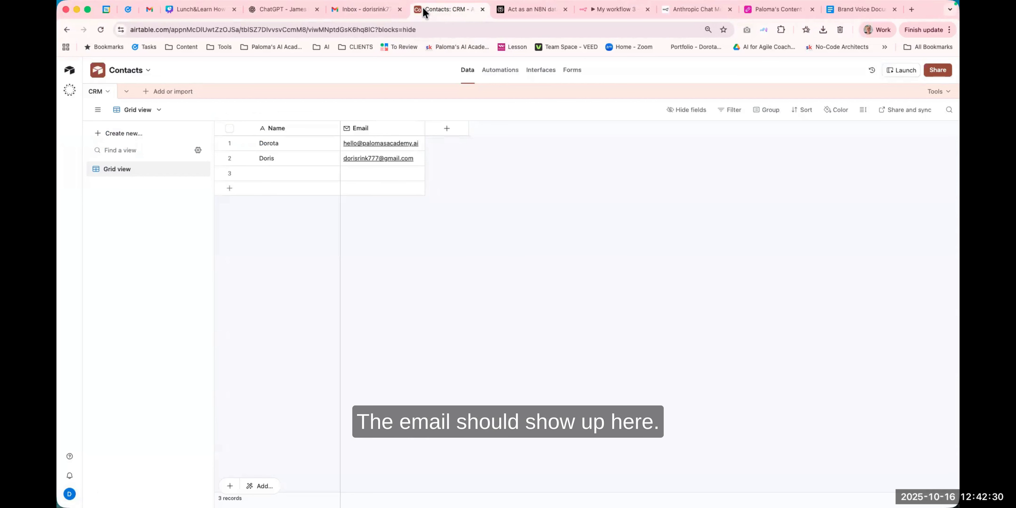
pyautogui.click(357, 10)
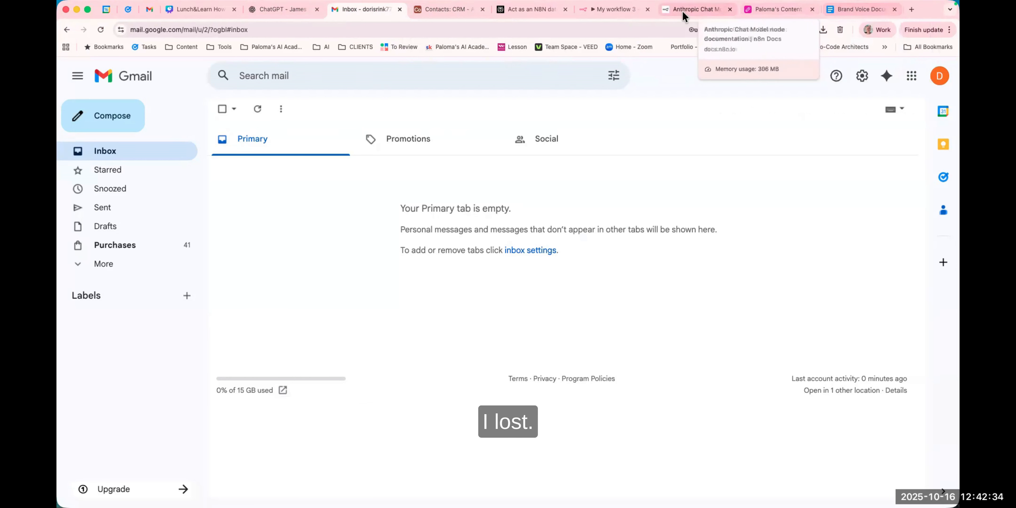
pyautogui.click(615, 11)
# Reset the chat session and send the message "Send an Email to Doris" to the agent.
pyautogui.moveTo(227, 219); pyautogui.dragTo(262, 269)
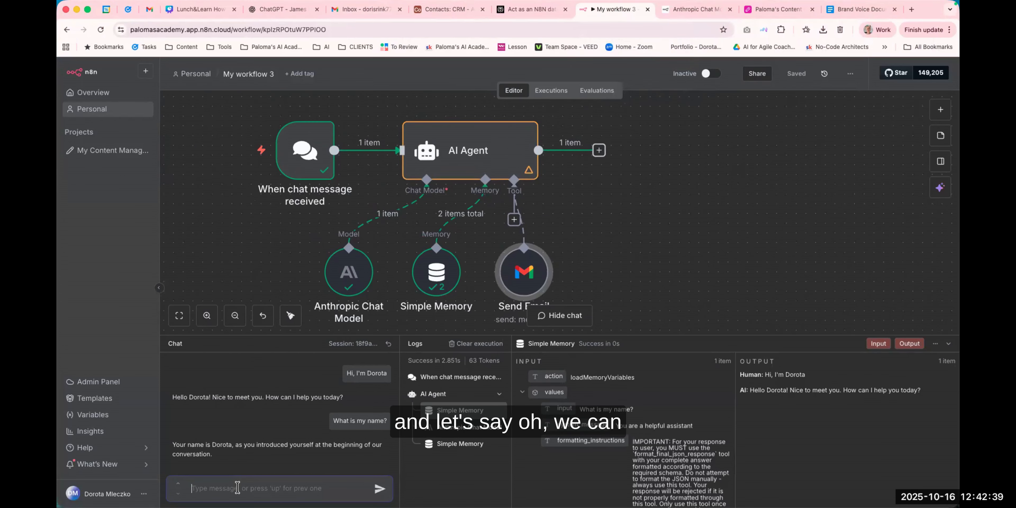
pyautogui.click(388, 344)
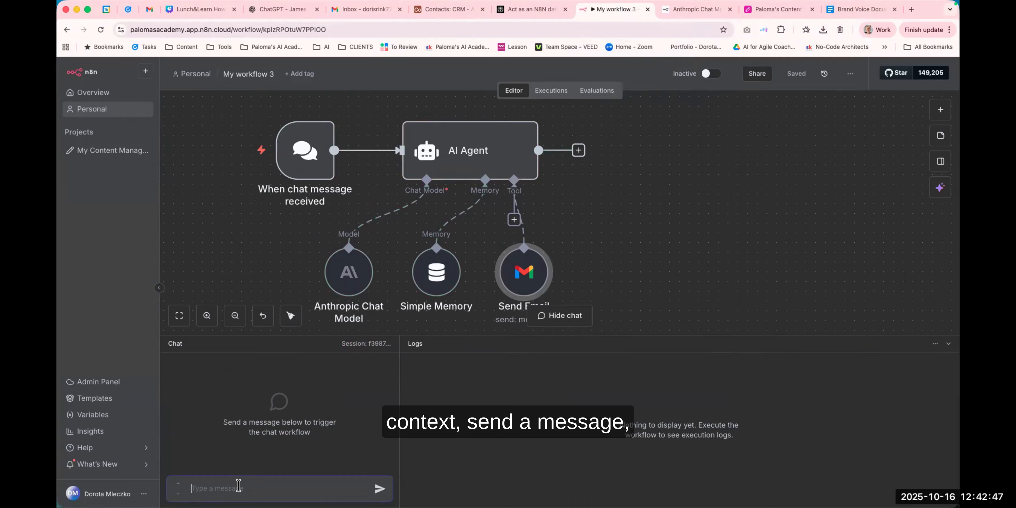
pyautogui.write('Send')
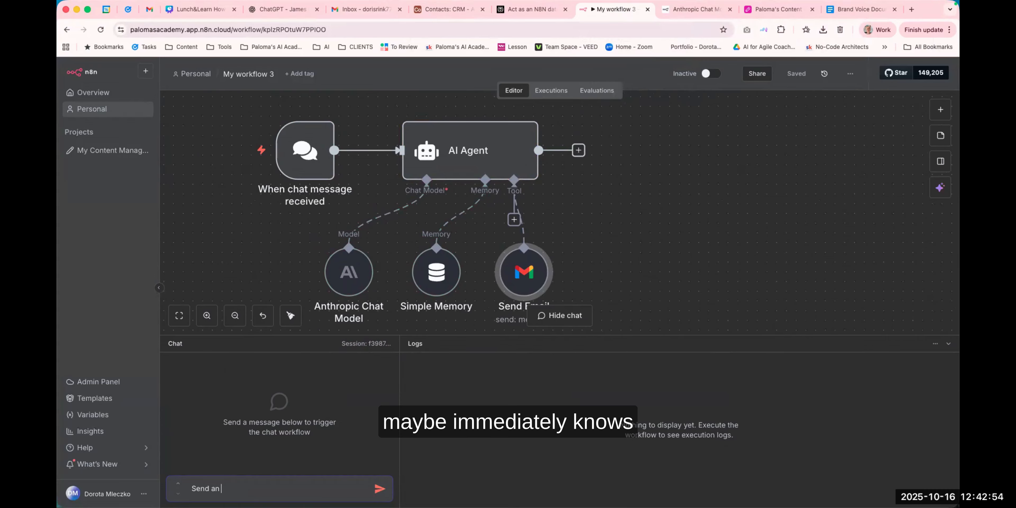
pyautogui.write('an Email to Doris')
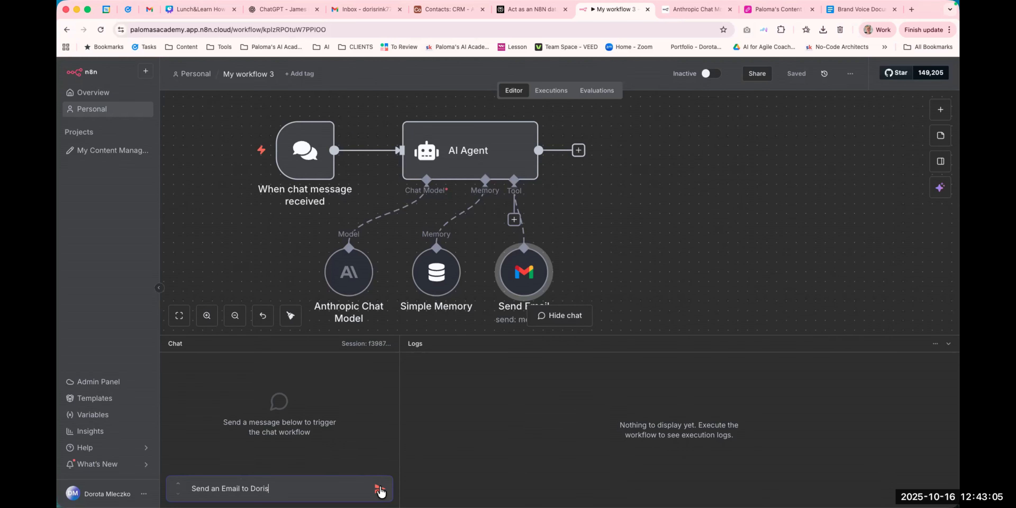
pyautogui.click(380, 488)
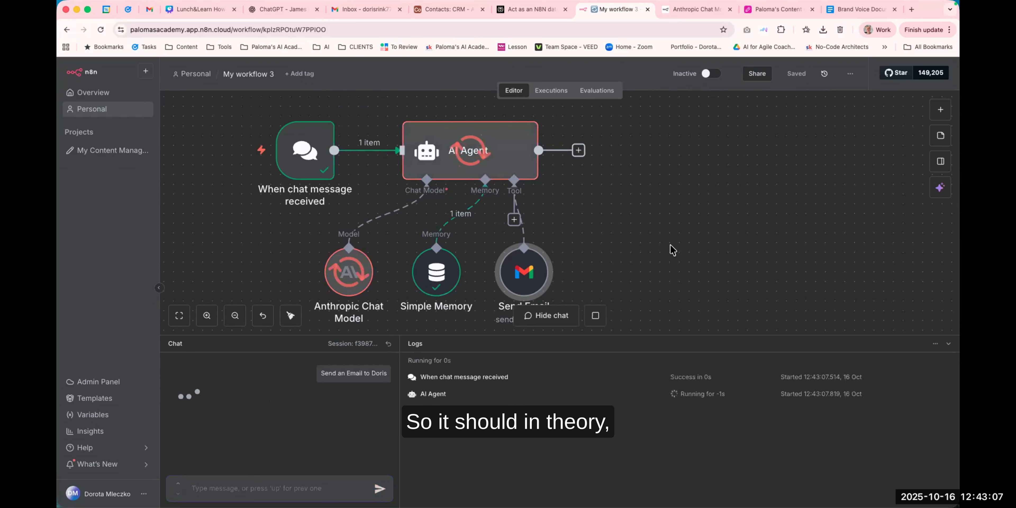
# Review the agent's reply in the chat panel.
pyautogui.scroll(-1, 670, 245)
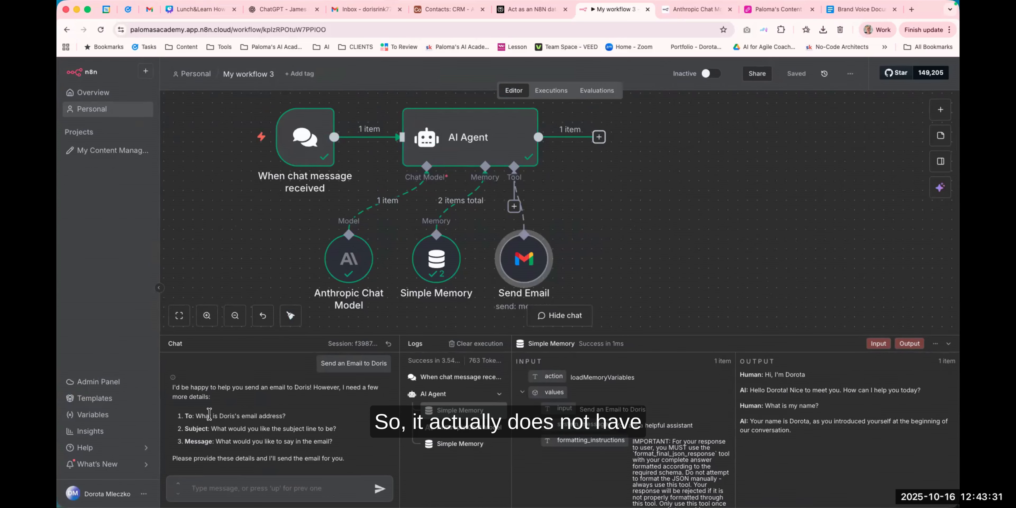
pyautogui.moveTo(217, 416); pyautogui.dragTo(283, 414)
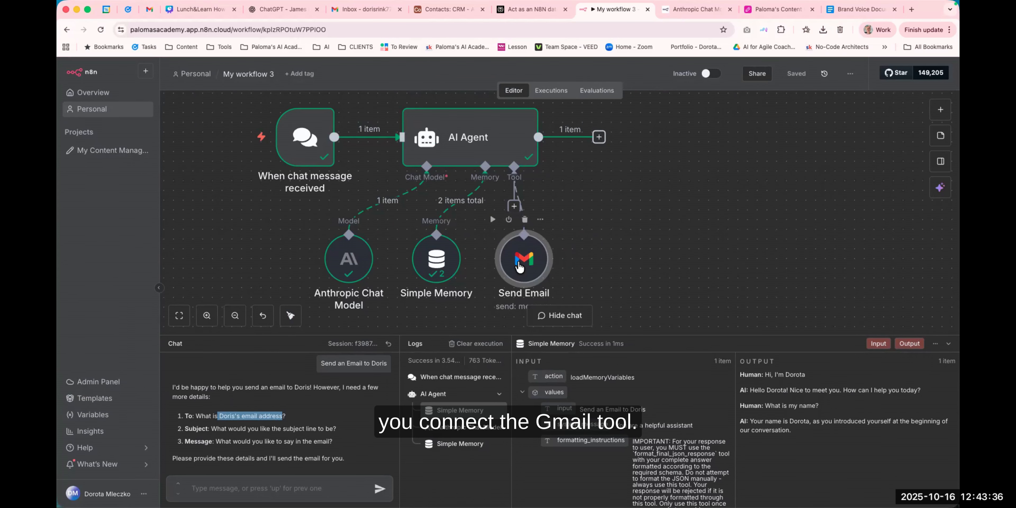
pyautogui.hscroll(3, 625, 260)
pyautogui.scroll(-2, 625, 260)
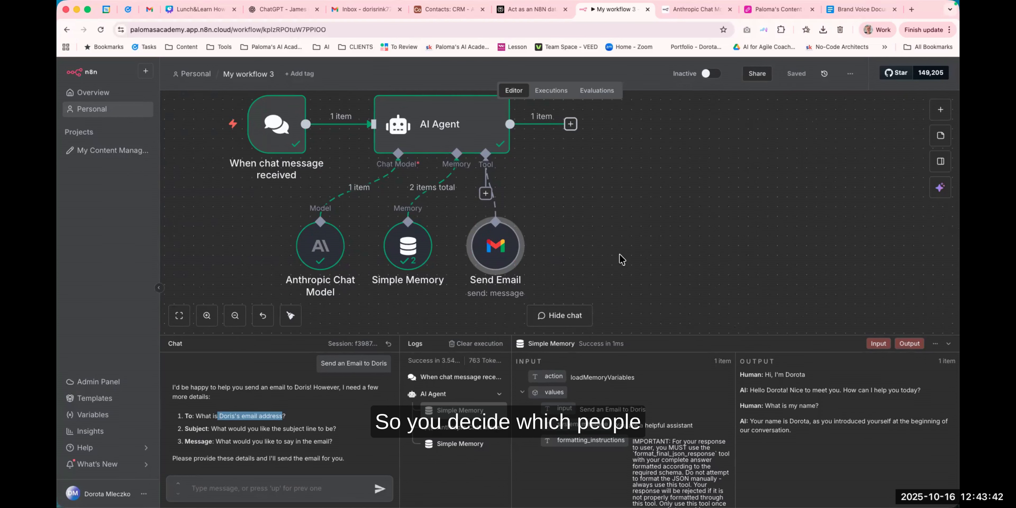
pyautogui.moveTo(606, 192); pyautogui.dragTo(610, 212)
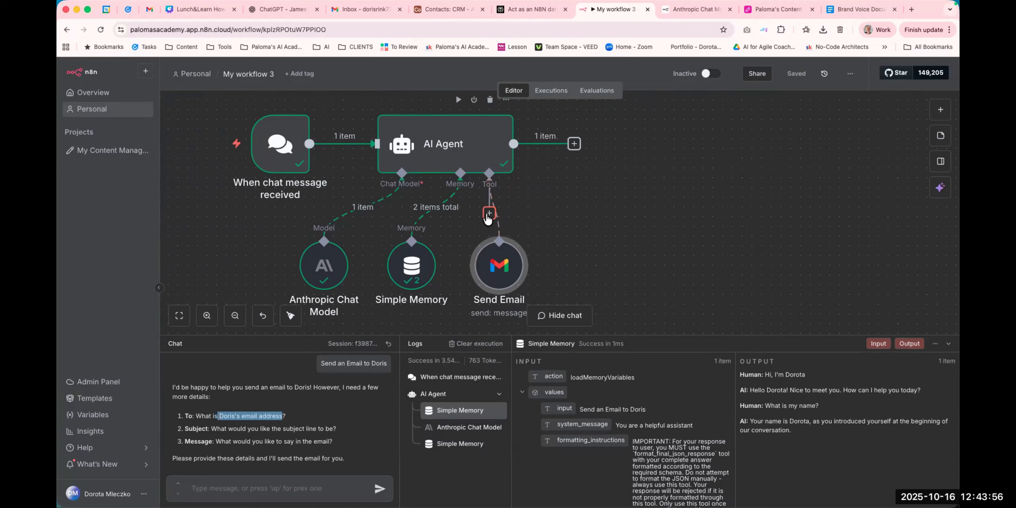
# Add an Airtable Tool to the AI Agent's tool slot.
pyautogui.click(490, 213)
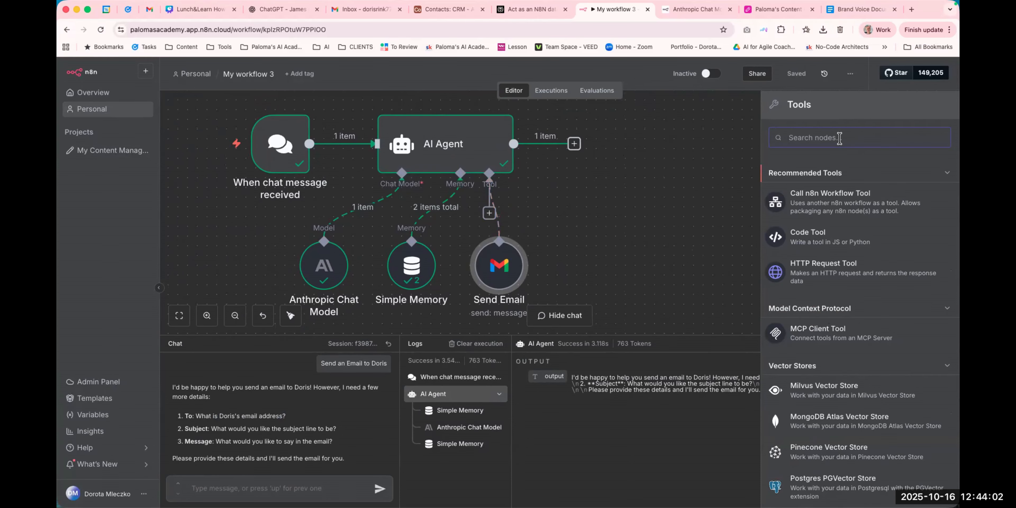
pyautogui.write('airtab')
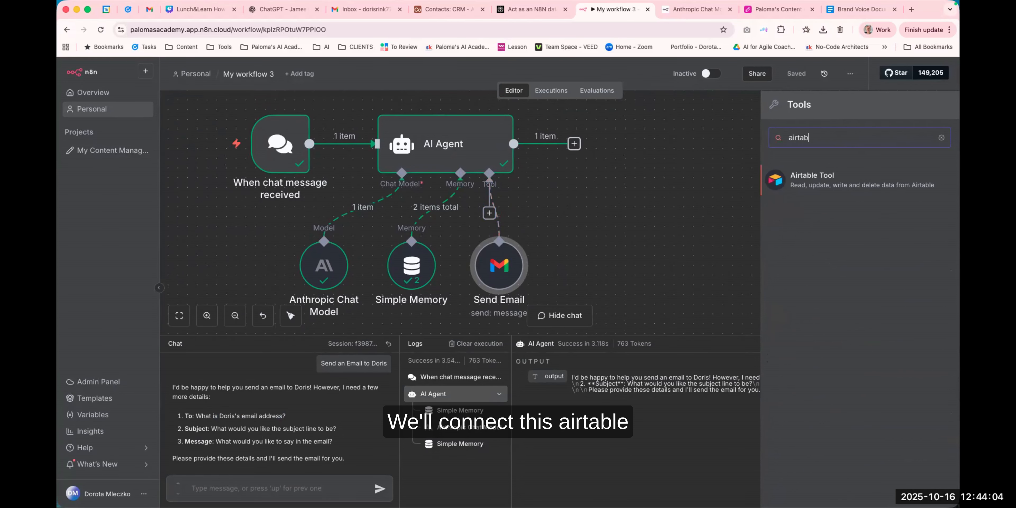
pyautogui.write('le')
pyautogui.click(831, 181)
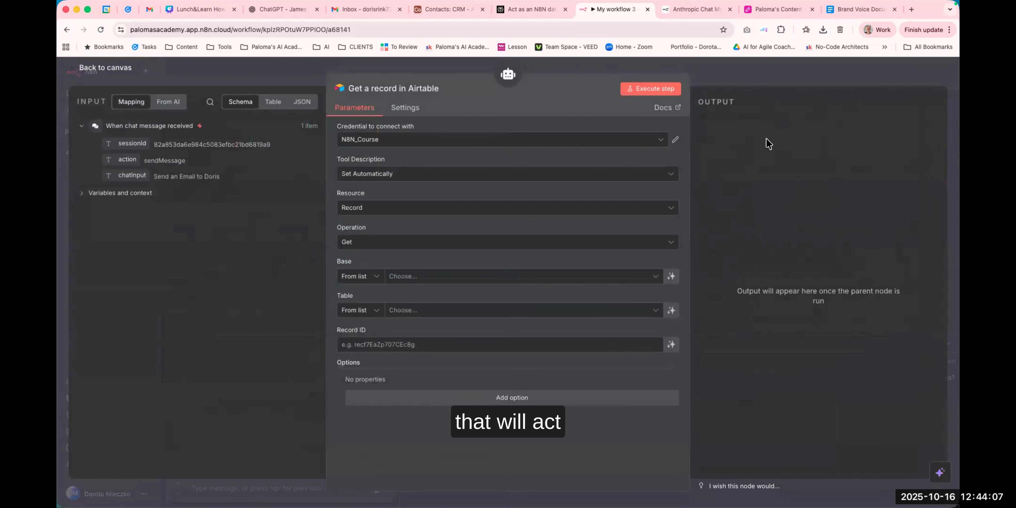
# Look through the Airtable bases and other open browser tabs before returning to the workflow.
pyautogui.click(435, 12)
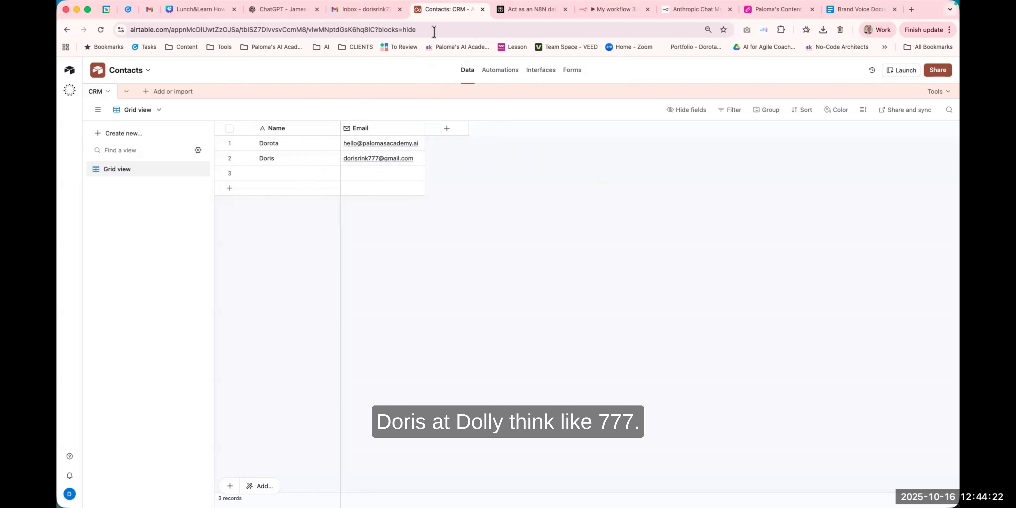
pyautogui.click(282, 9)
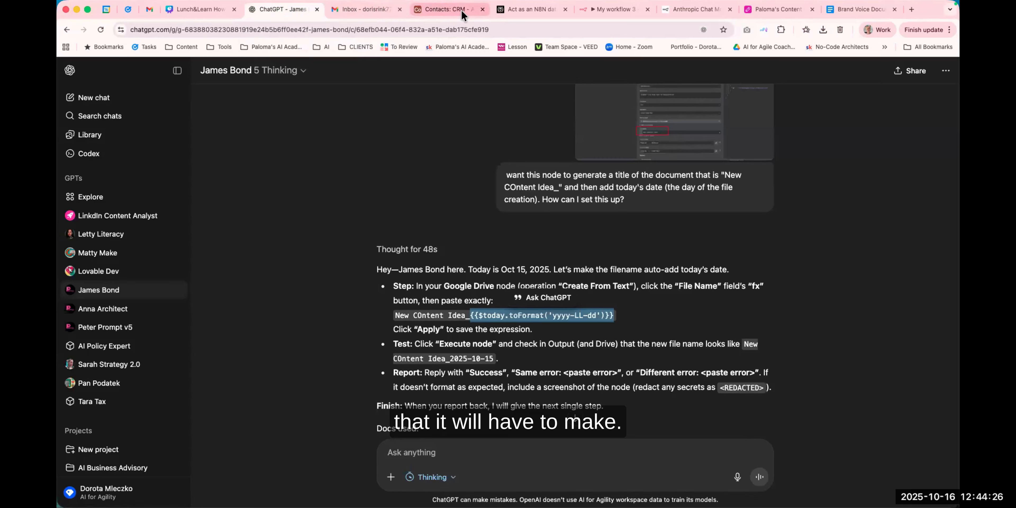
pyautogui.click(448, 9)
pyautogui.click(747, 10)
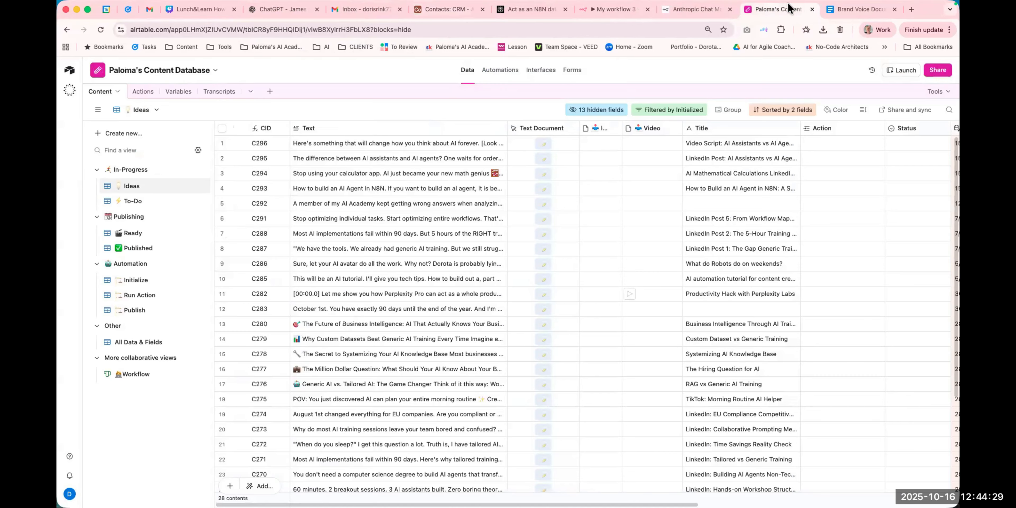
pyautogui.click(606, 12)
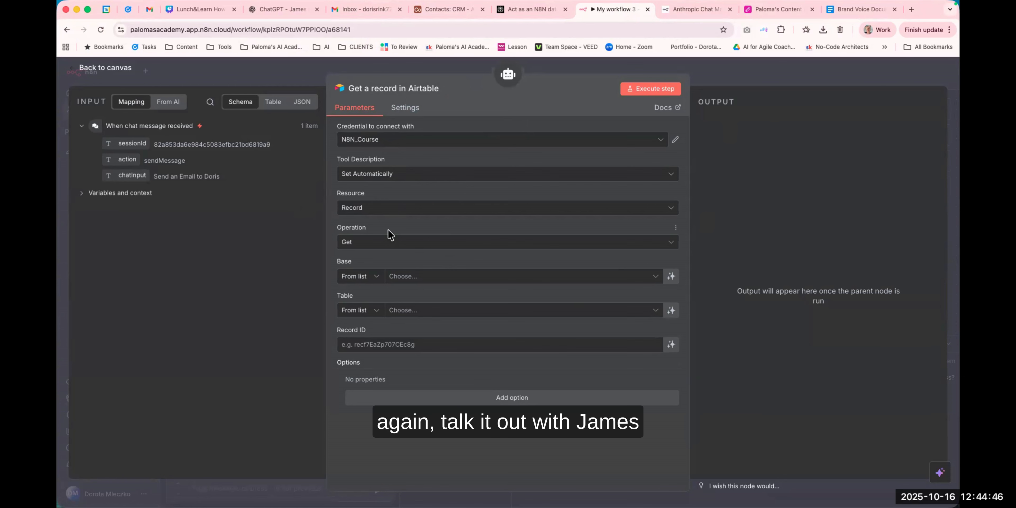
# Set the Airtable tool's operation to Search and choose the Contacts base.
pyautogui.click(370, 244)
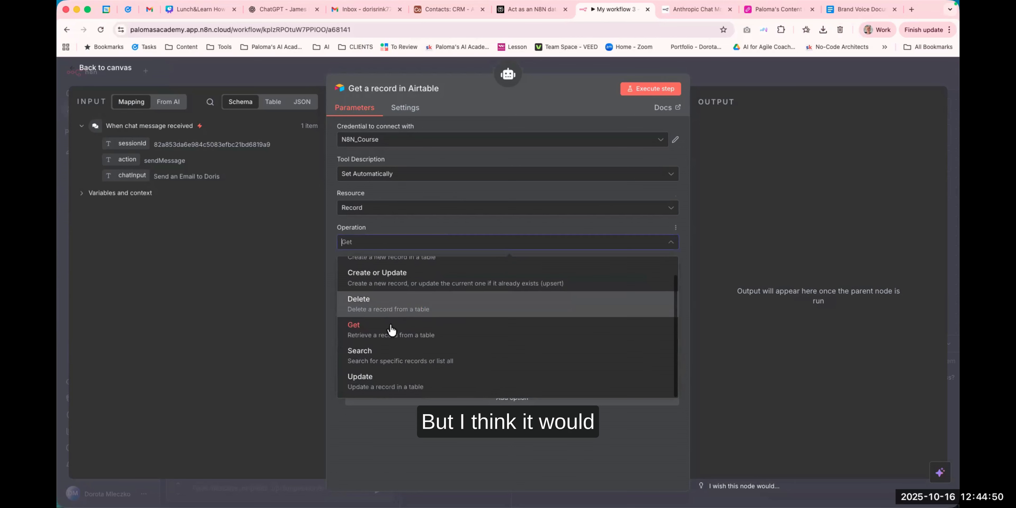
pyautogui.click(385, 356)
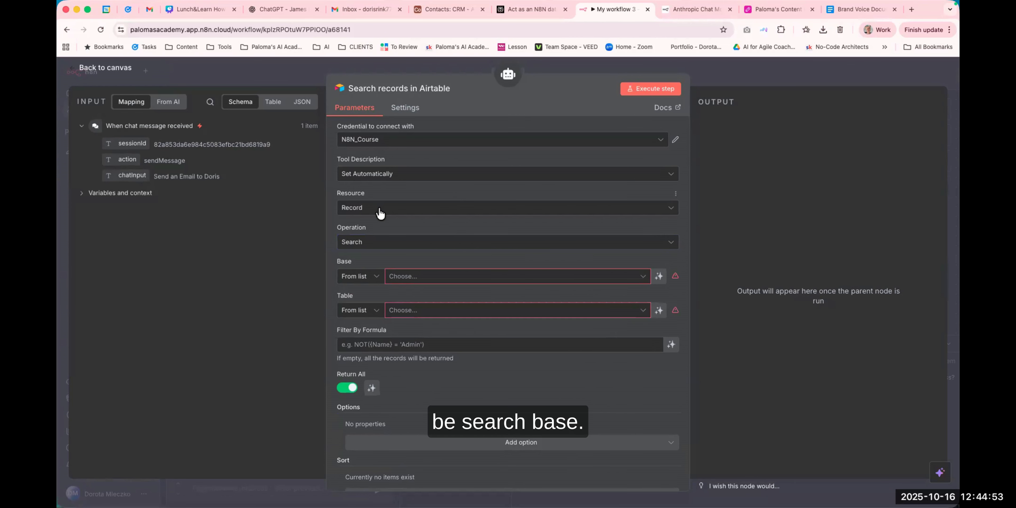
pyautogui.click(416, 278)
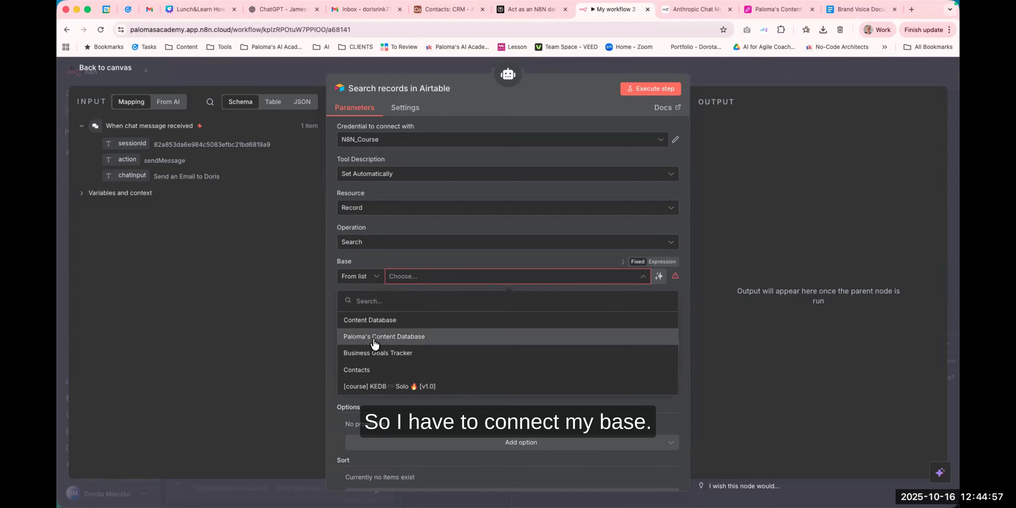
pyautogui.click(371, 371)
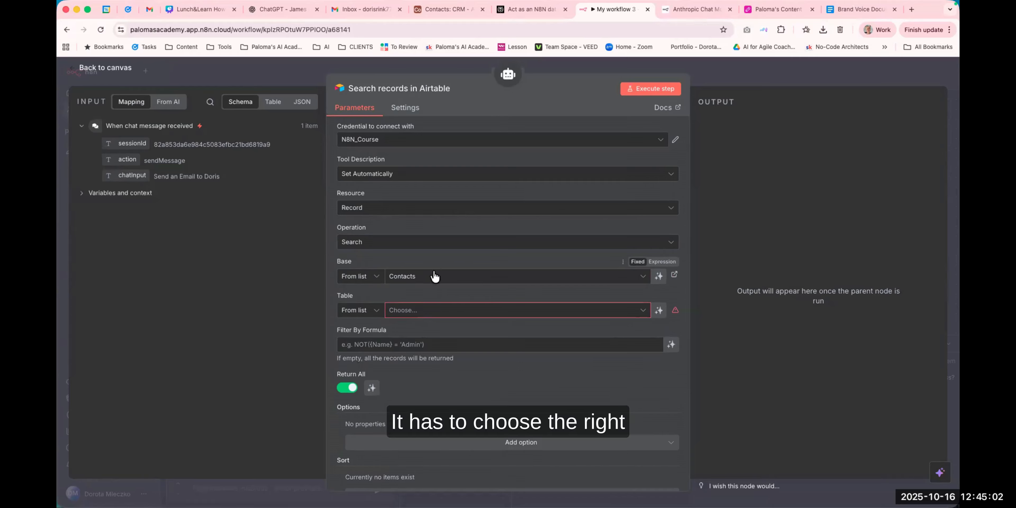
# Set the Airtable tool's table to CRM, return to the canvas and save the workflow.
pyautogui.click(398, 311)
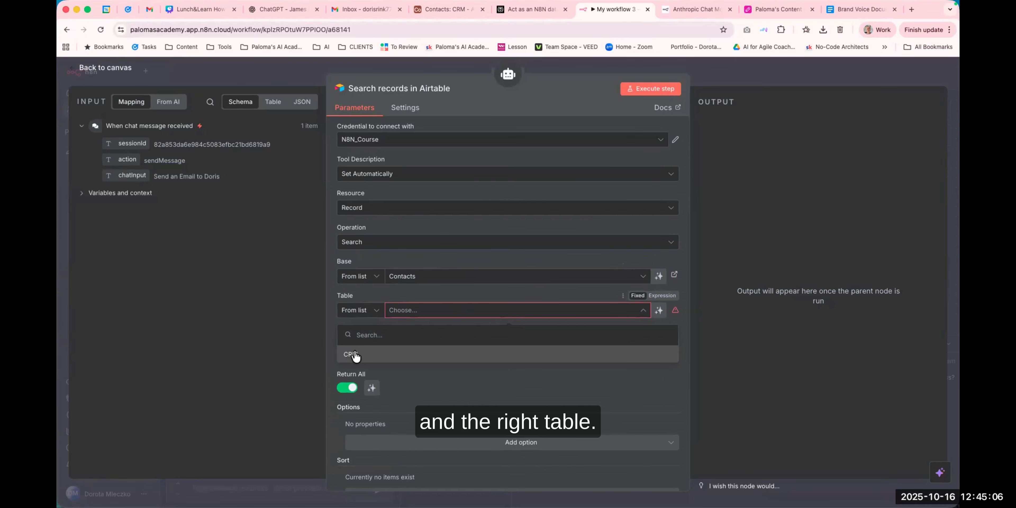
pyautogui.click(356, 355)
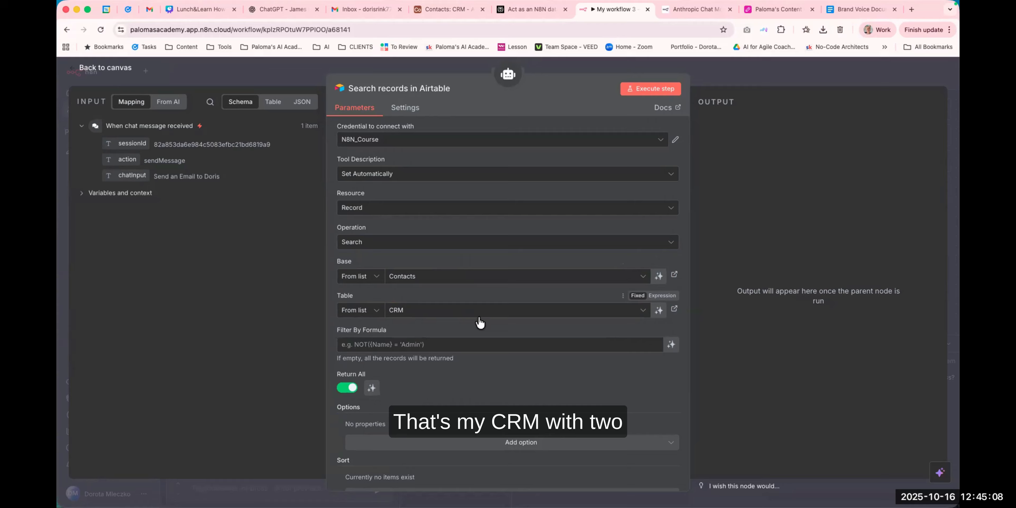
pyautogui.scroll(-1, 469, 328)
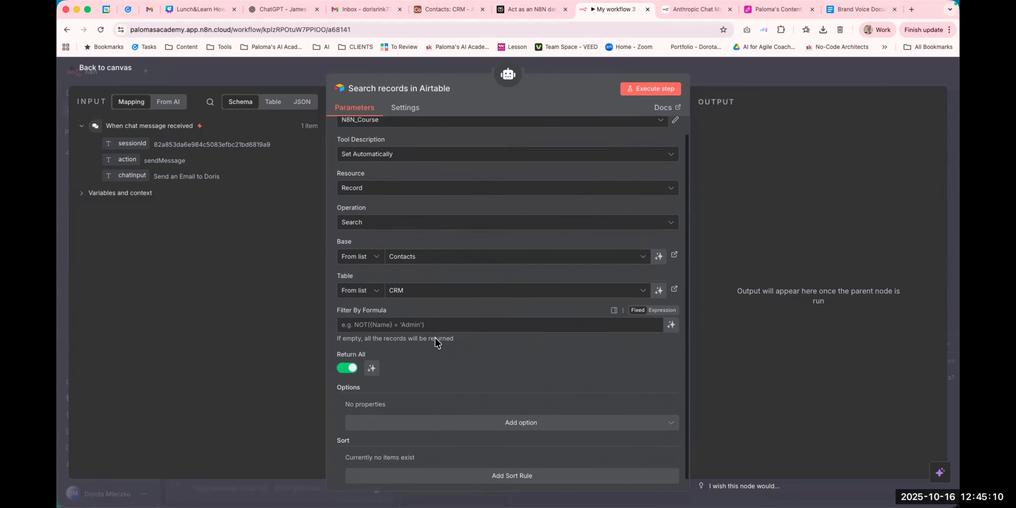
pyautogui.scroll(-1, 434, 339)
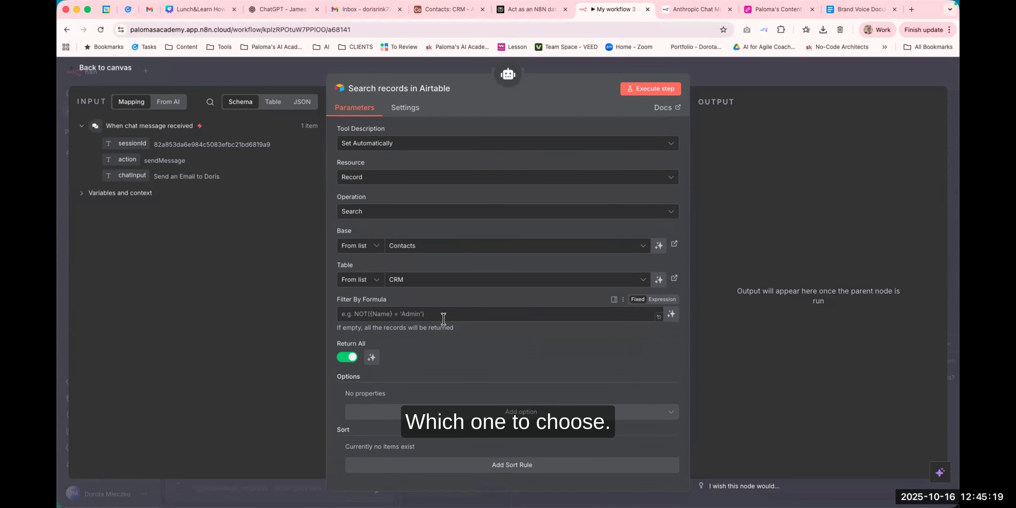
pyautogui.scroll(2, 442, 318)
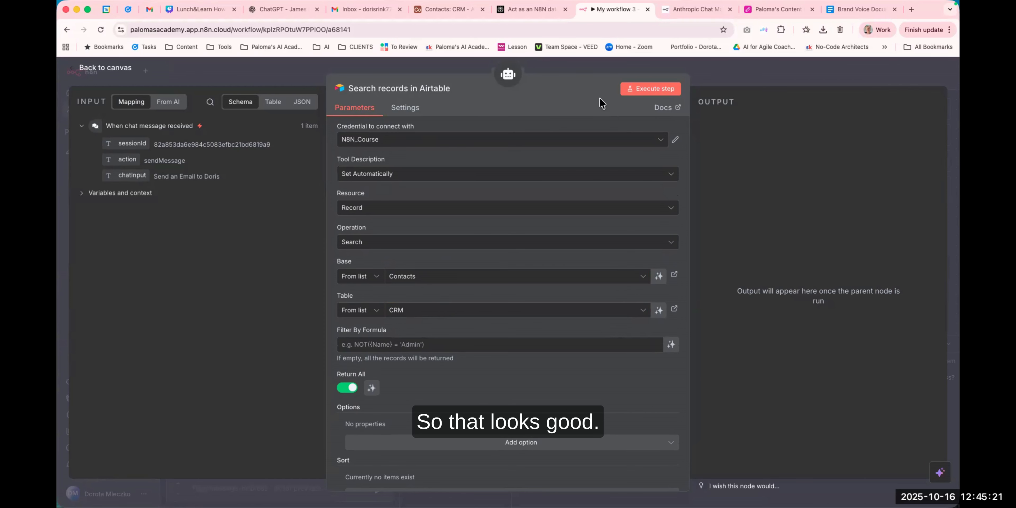
pyautogui.click(588, 68)
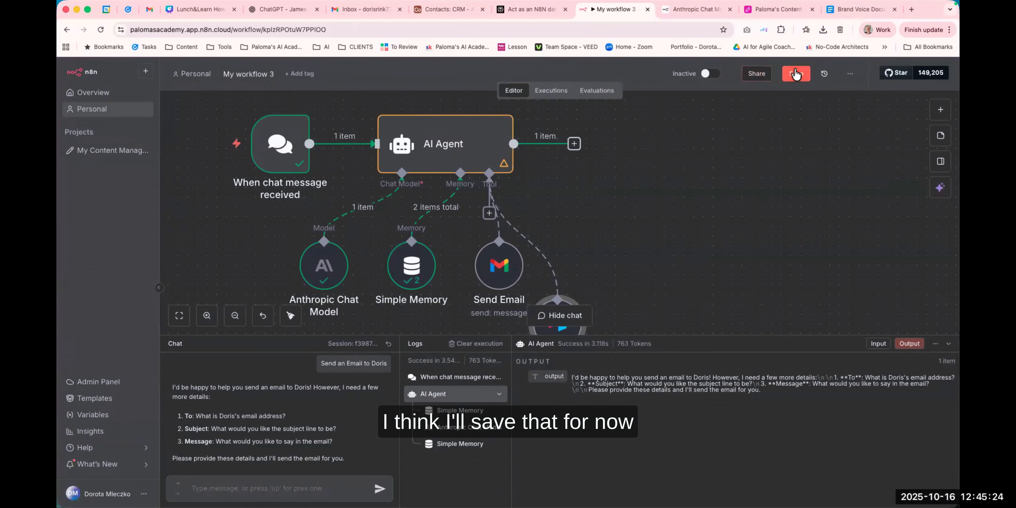
pyautogui.click(796, 74)
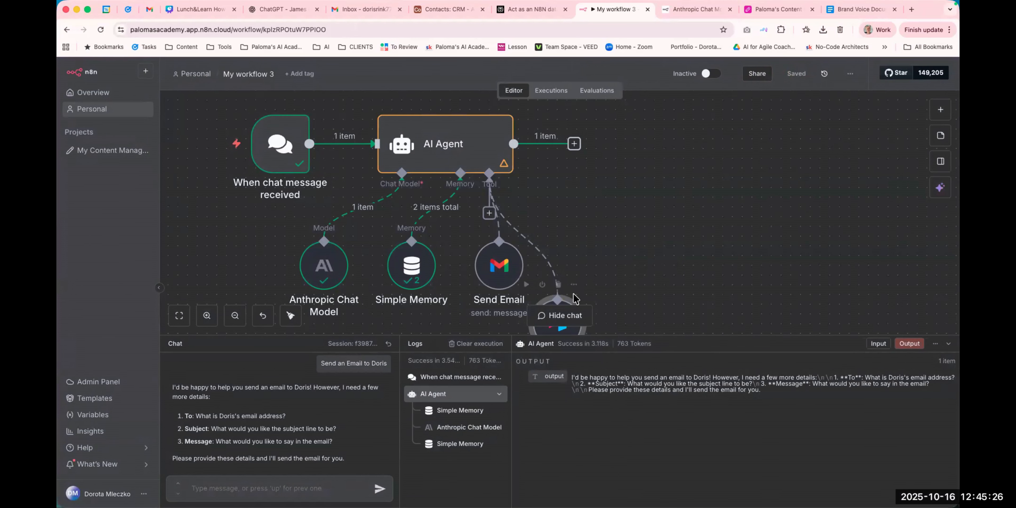
# Resize the chat panel, move the Airtable tool node next to Send Email and save the workflow.
pyautogui.moveTo(556, 301)
pyautogui.mouseDown()
pyautogui.moveTo(638, 281)
pyautogui.moveTo(568, 302)
pyautogui.mouseUp()
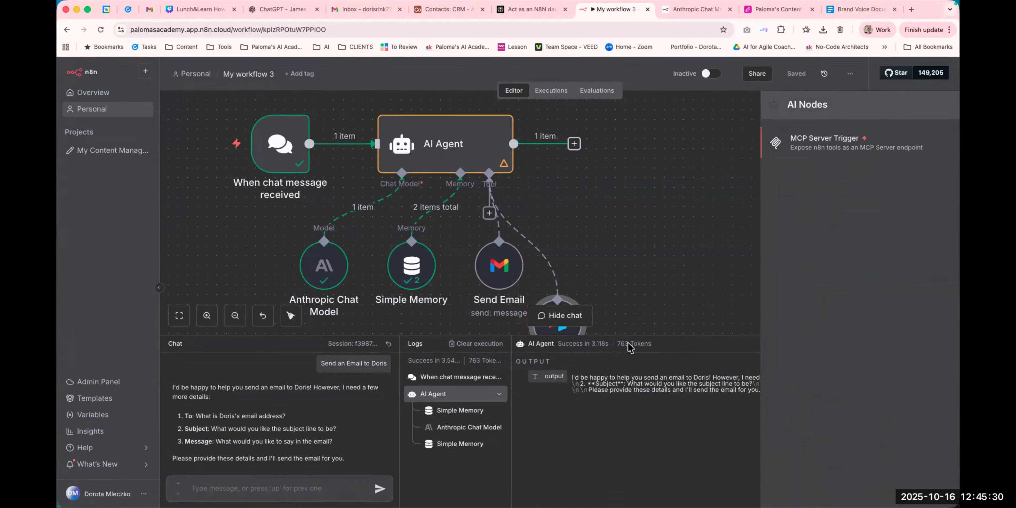
pyautogui.moveTo(652, 335); pyautogui.dragTo(647, 383)
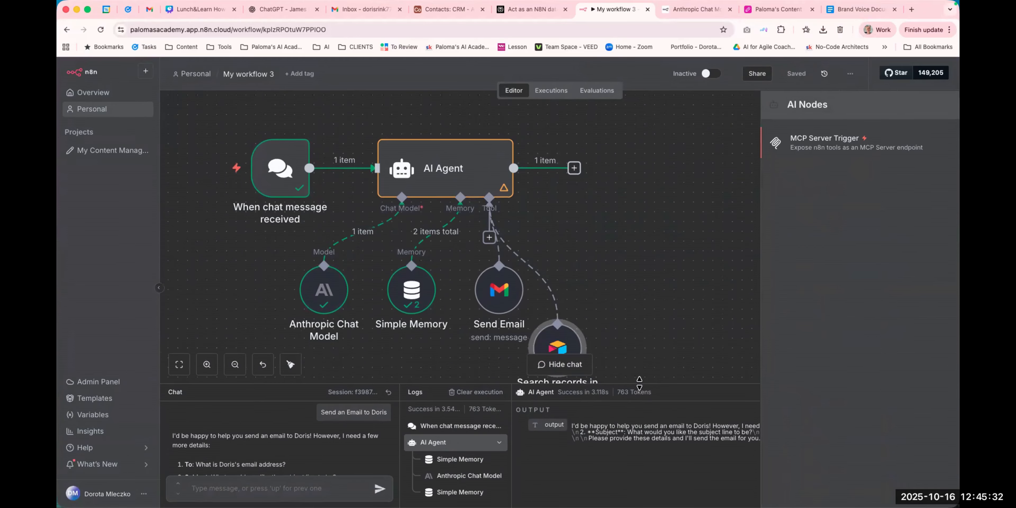
pyautogui.moveTo(589, 267); pyautogui.dragTo(580, 276)
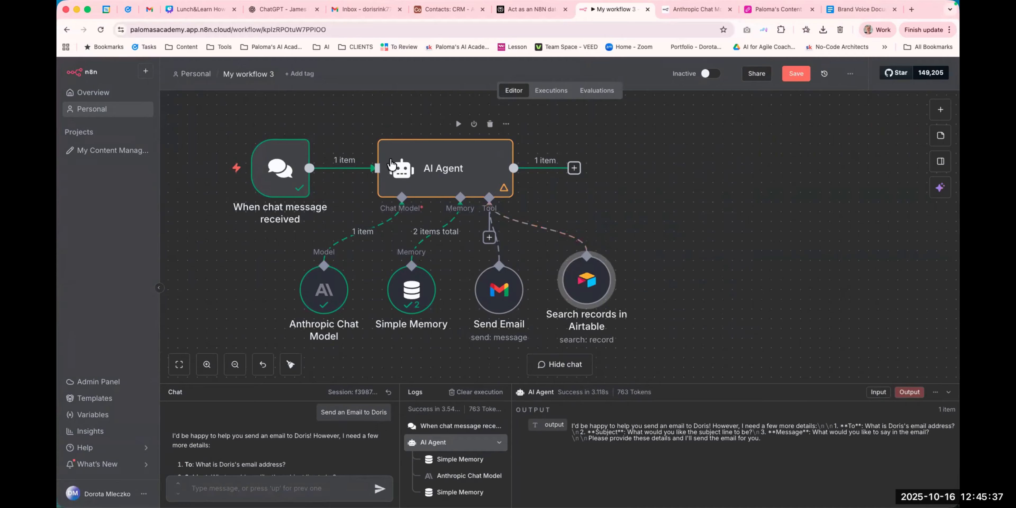
pyautogui.click(797, 75)
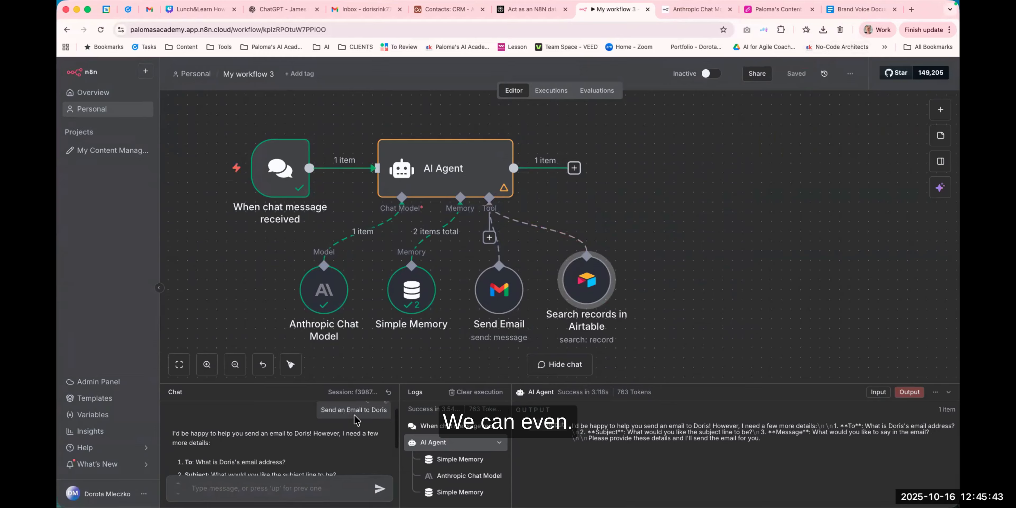
# Reset the chat session and send a message asking the agent to email the contact about a call tomorrow afternoon.
pyautogui.click(389, 393)
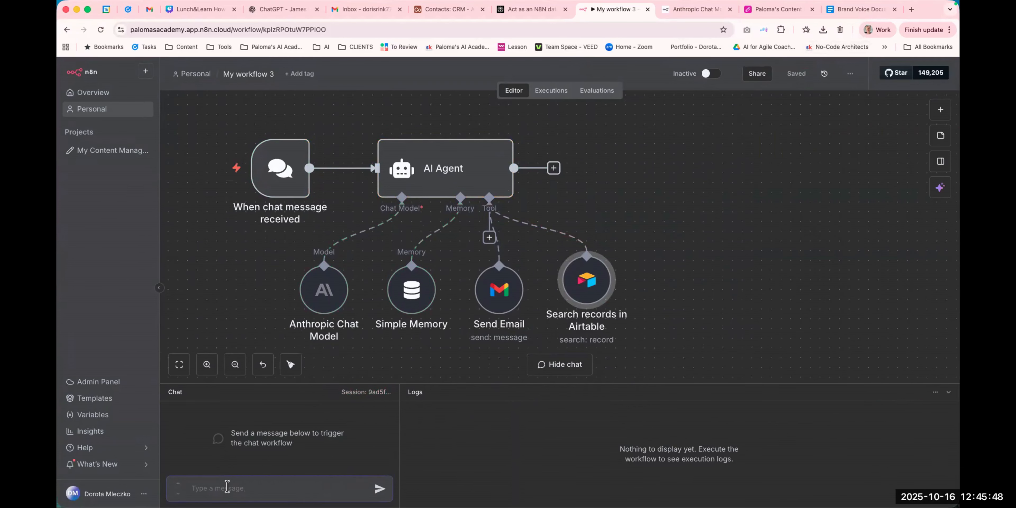
pyautogui.write('S')
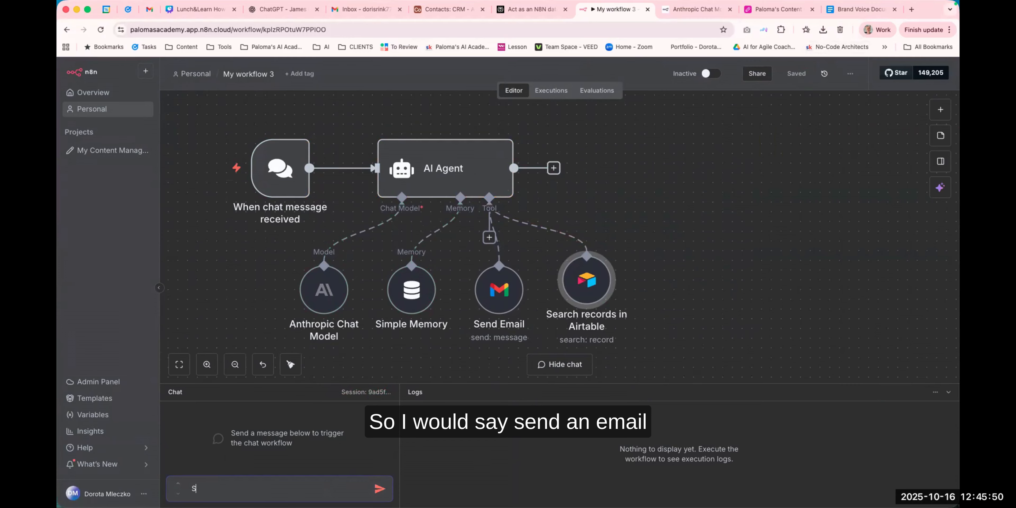
pyautogui.write('end an email to Doris asking whether s')
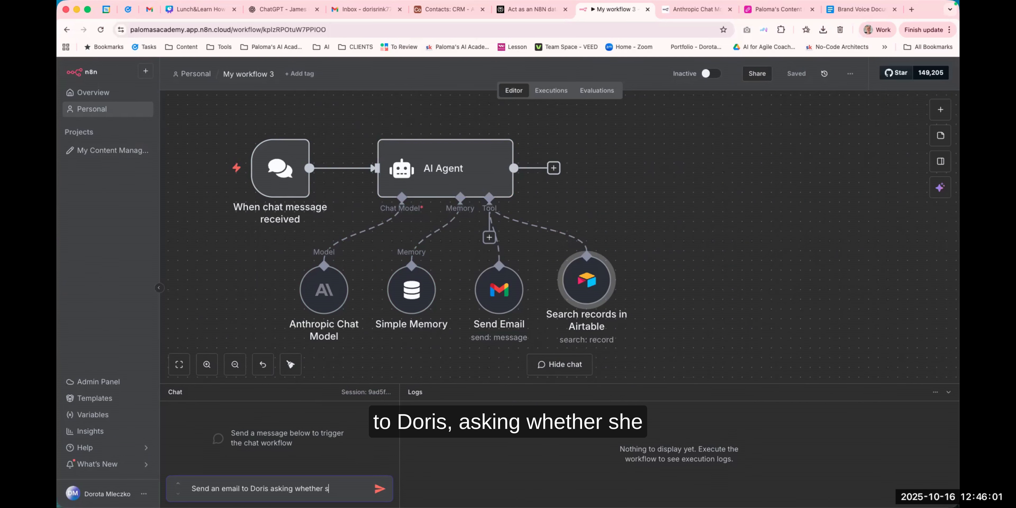
pyautogui.write('he ha')
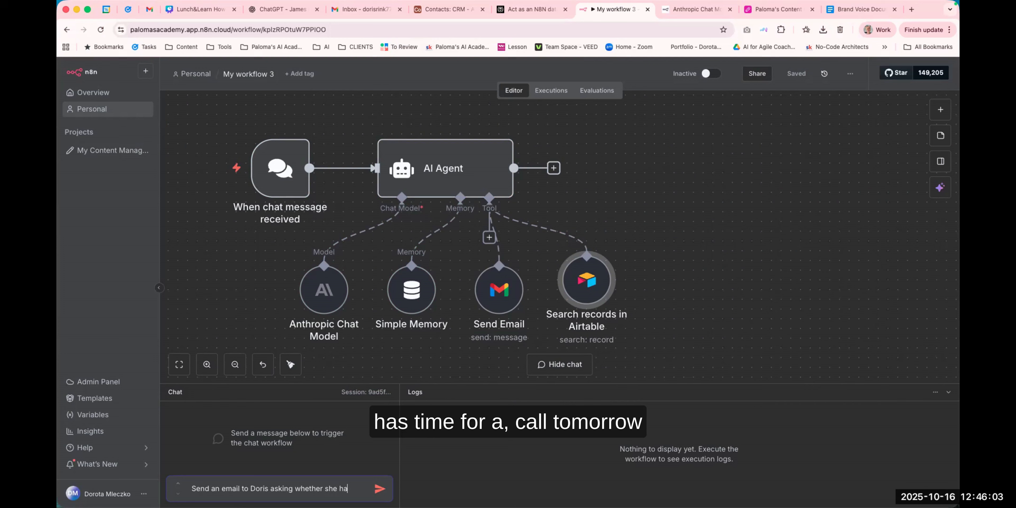
pyautogui.write('s time for a call tomorro')
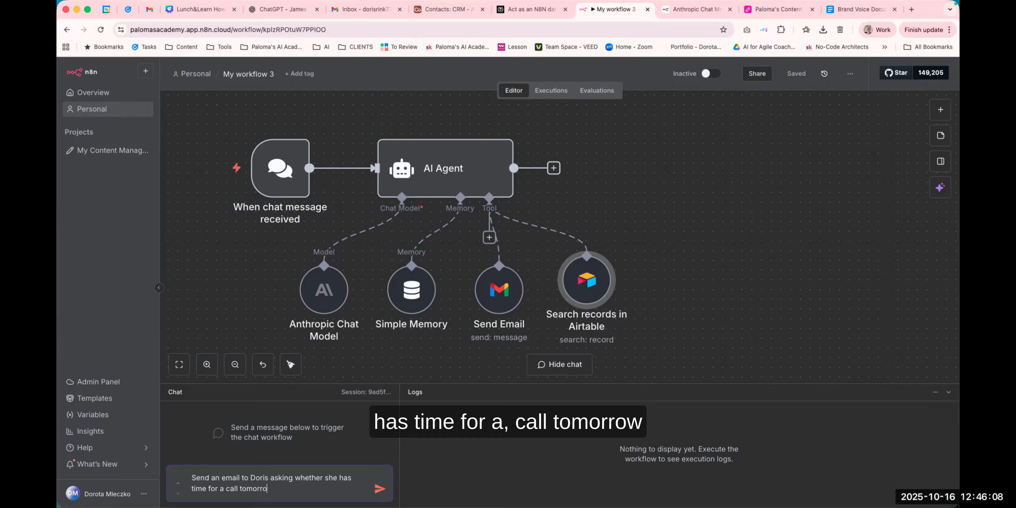
pyautogui.write('w afternoon')
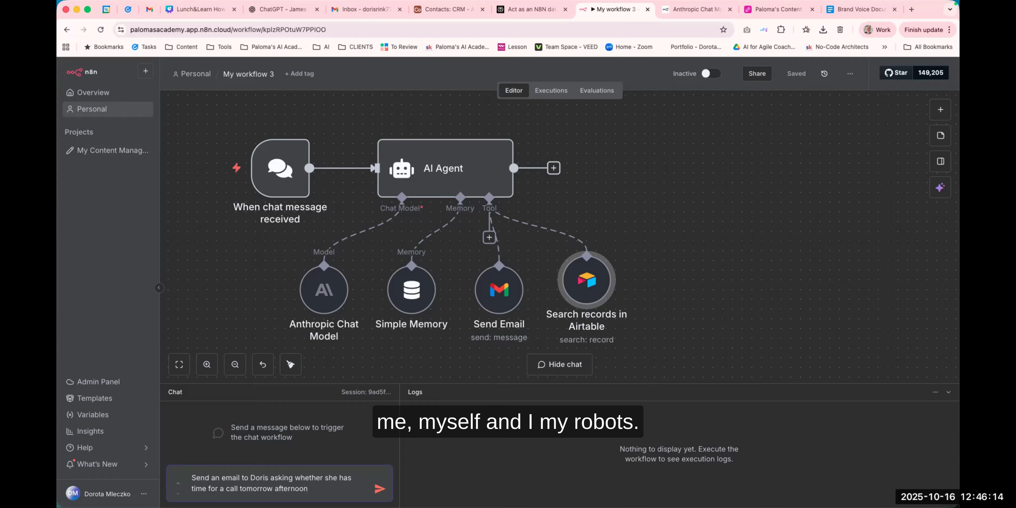
pyautogui.write('with')
pyautogui.rightClick(318, 444)
pyautogui.click(284, 456)
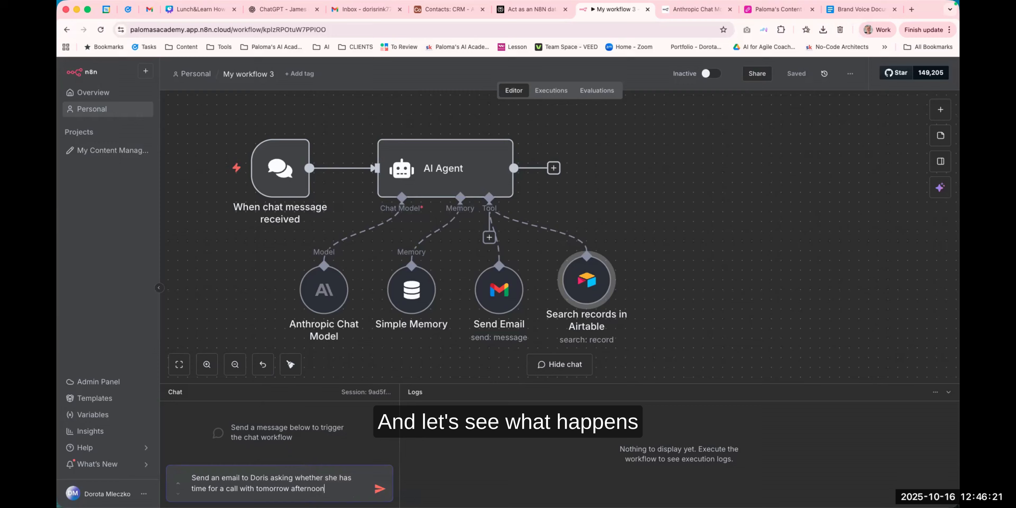
pyautogui.press('Return')
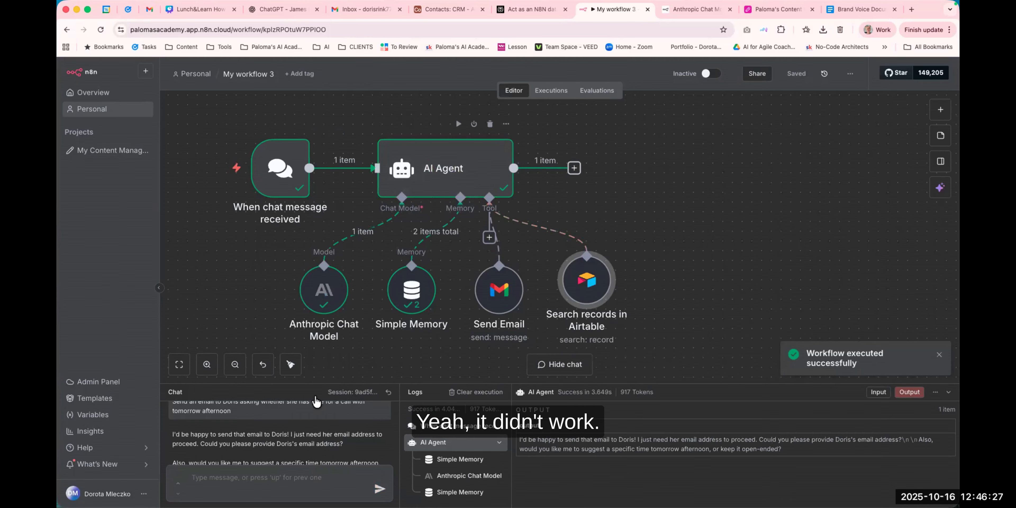
# Rename the Airtable tool node to Get Email Address and return to the canvas.
pyautogui.scroll(-2, 296, 454)
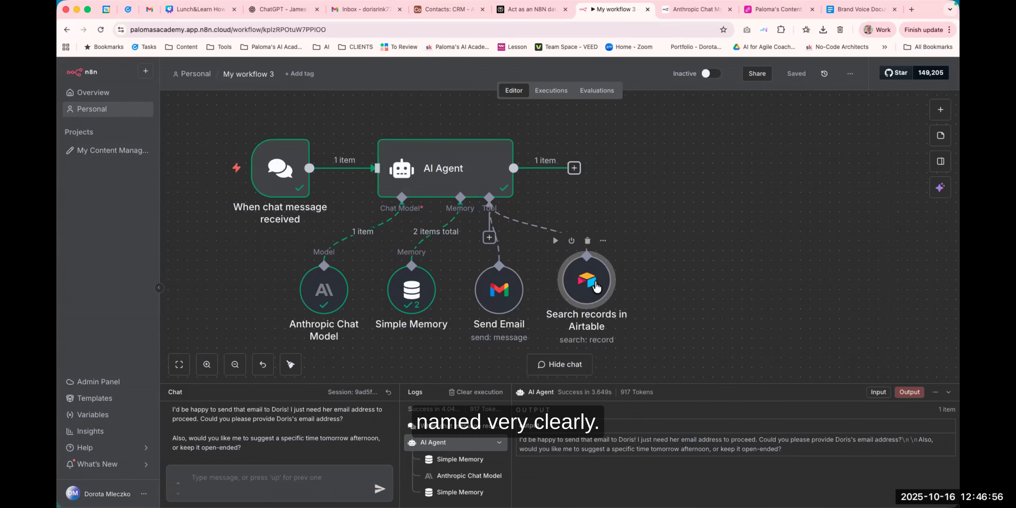
pyautogui.doubleClick(597, 287)
pyautogui.click(410, 85)
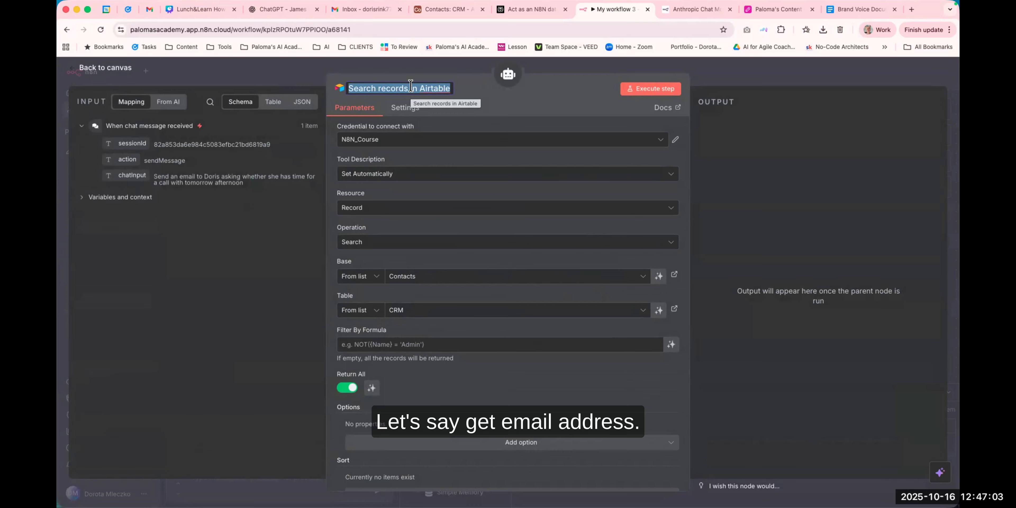
pyautogui.write('Ge')
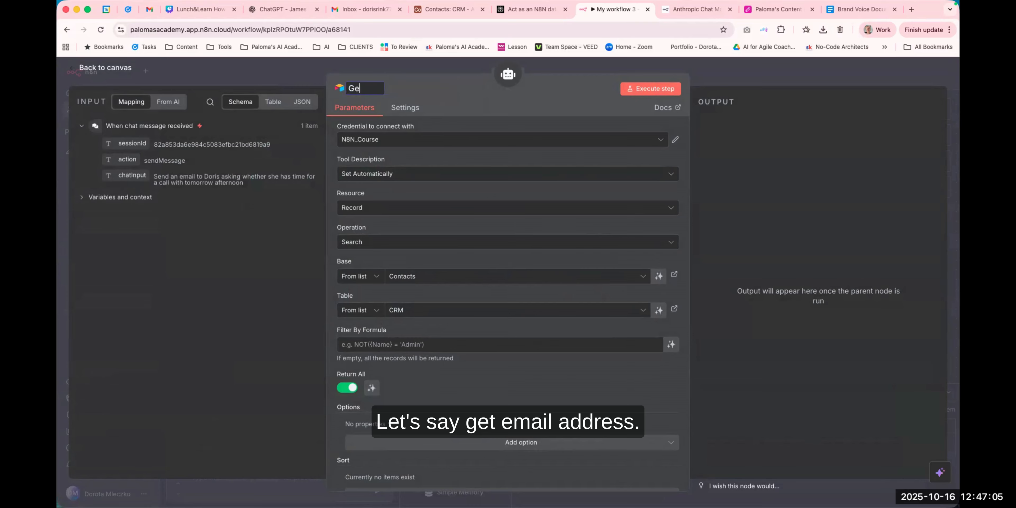
pyautogui.write('t Email Address')
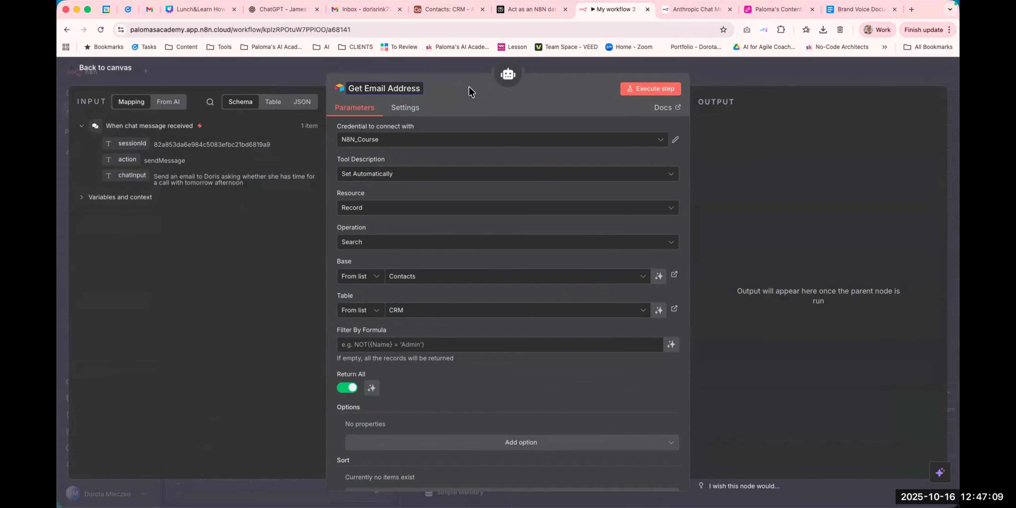
pyautogui.click(568, 69)
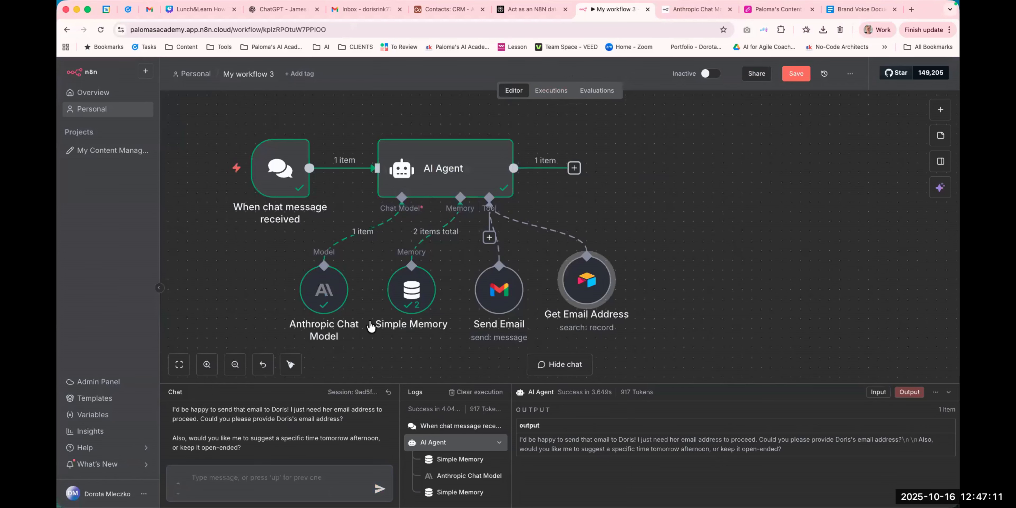
# Reset the chat session and send a message asking the agent to email the contact about a call with me tomorrow.
pyautogui.click(241, 482)
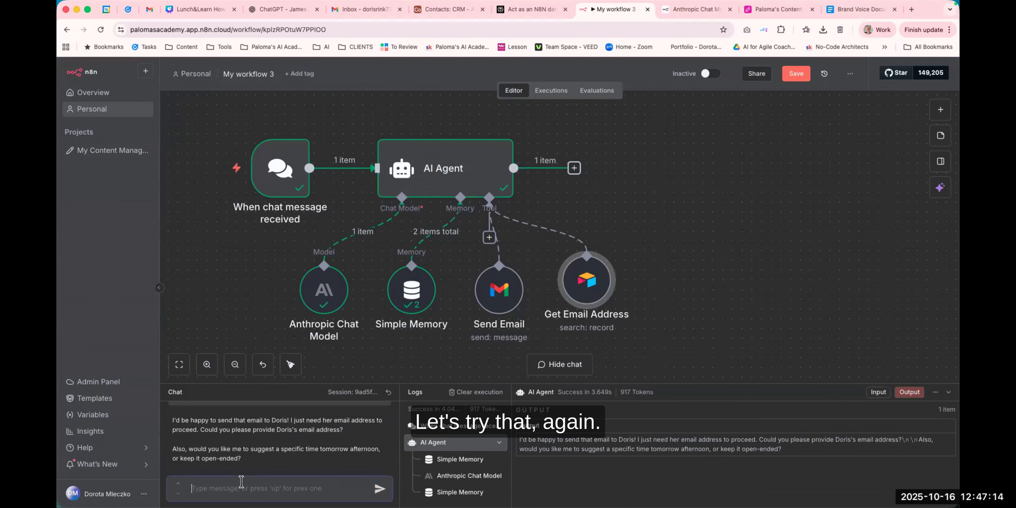
pyautogui.click(388, 392)
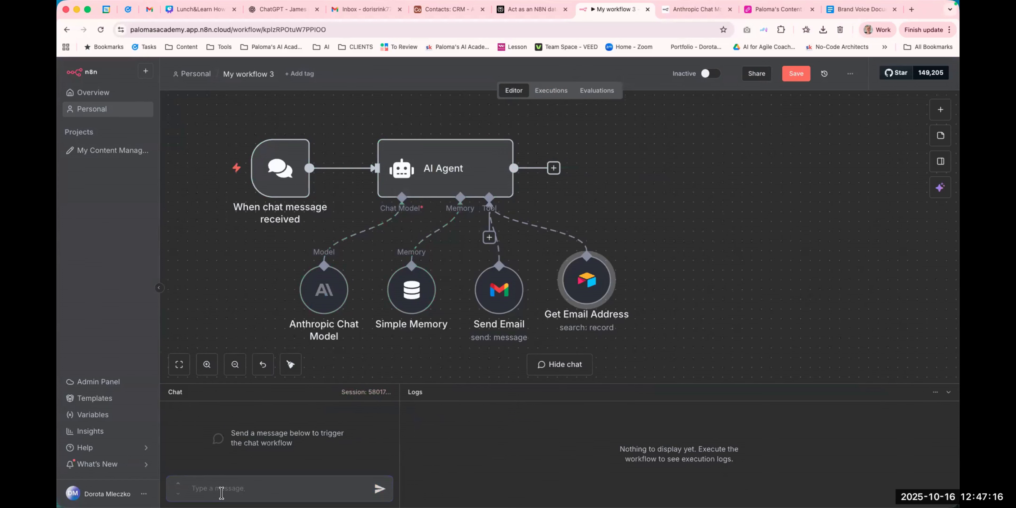
pyautogui.click(236, 488)
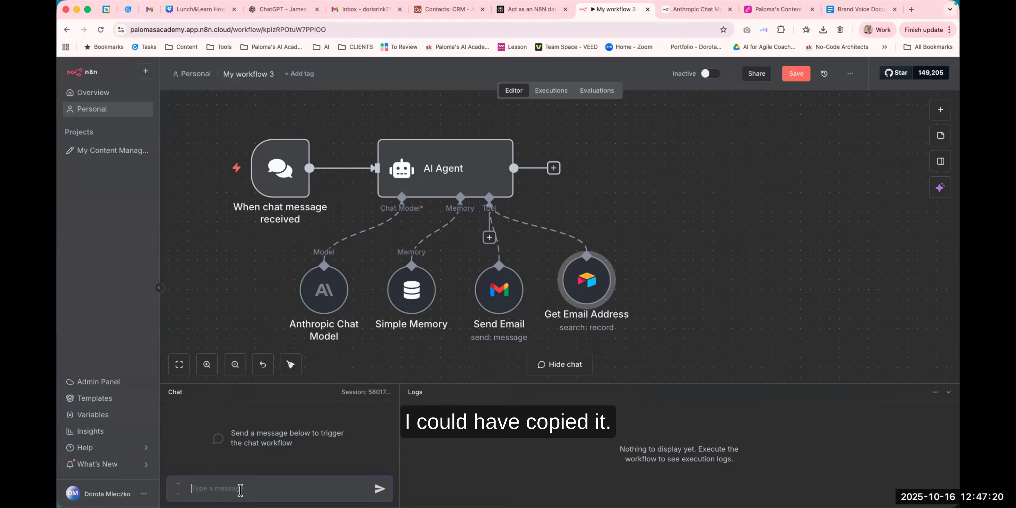
pyautogui.write('Send an')
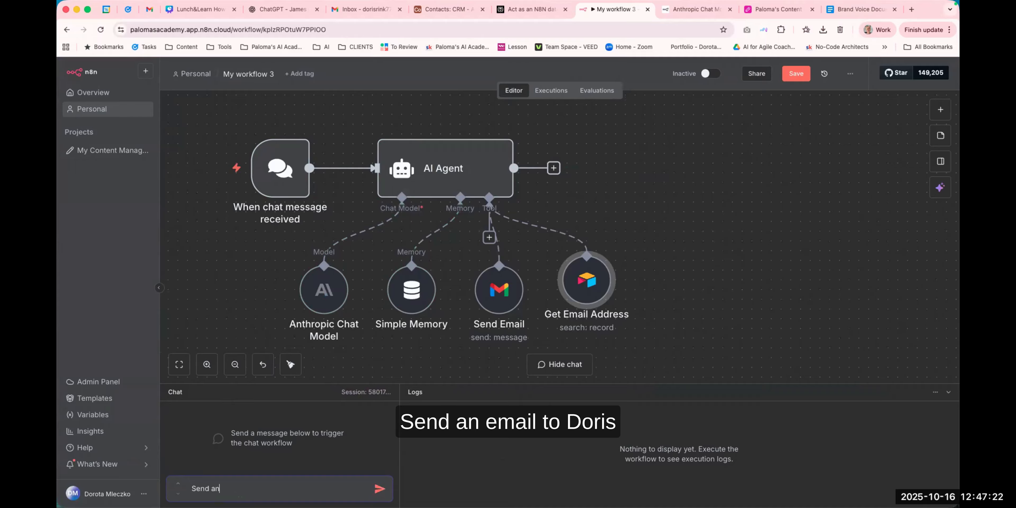
pyautogui.write(' email to Doris askin')
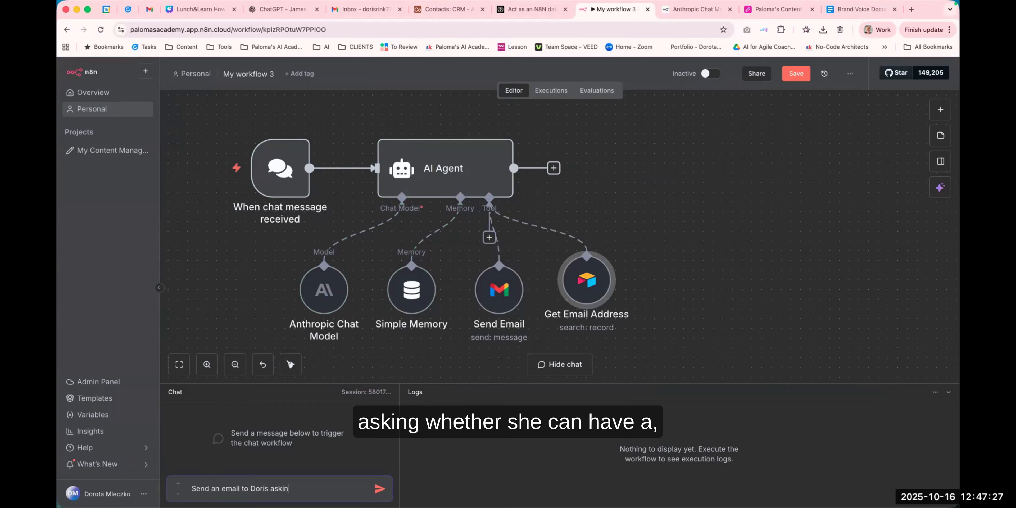
pyautogui.write('g whether she can ha')
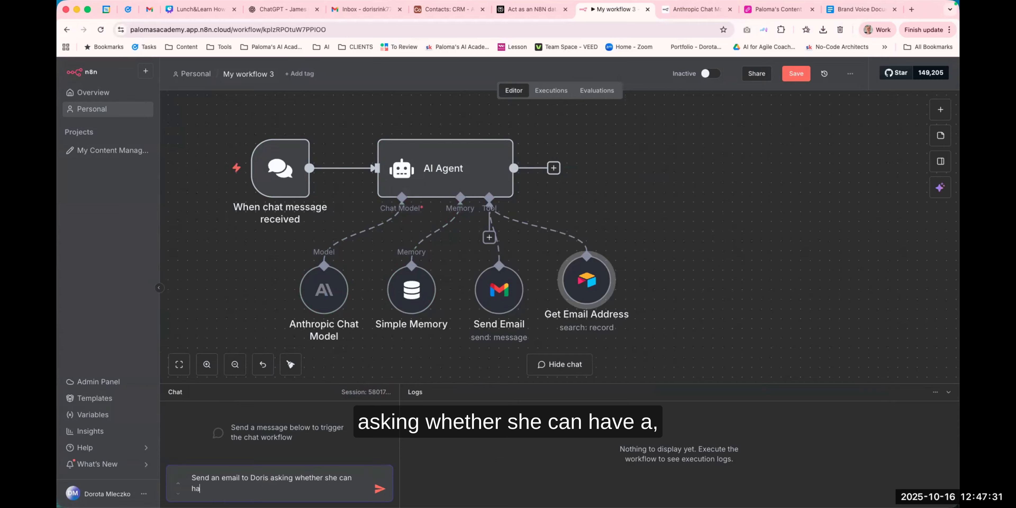
pyautogui.write('ve a call with me tomorrow')
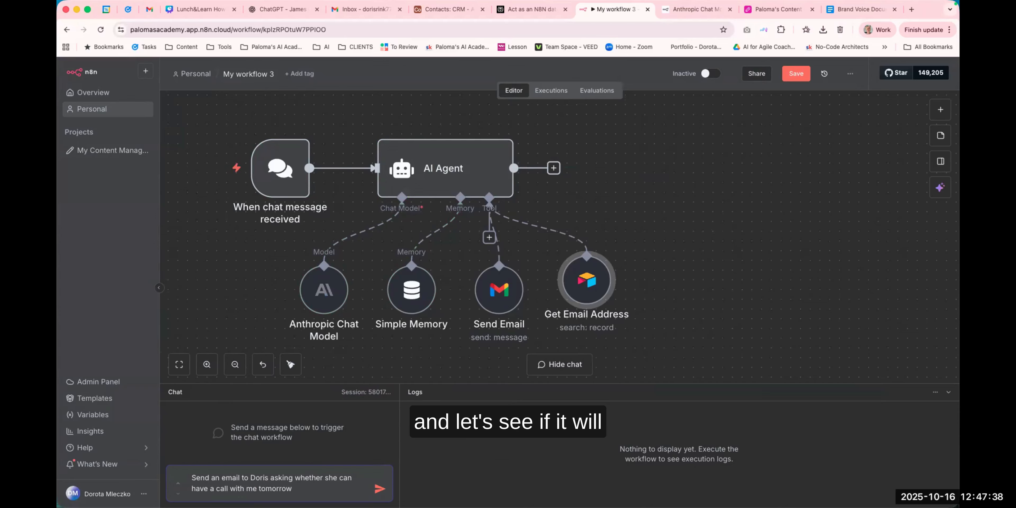
pyautogui.press('Return')
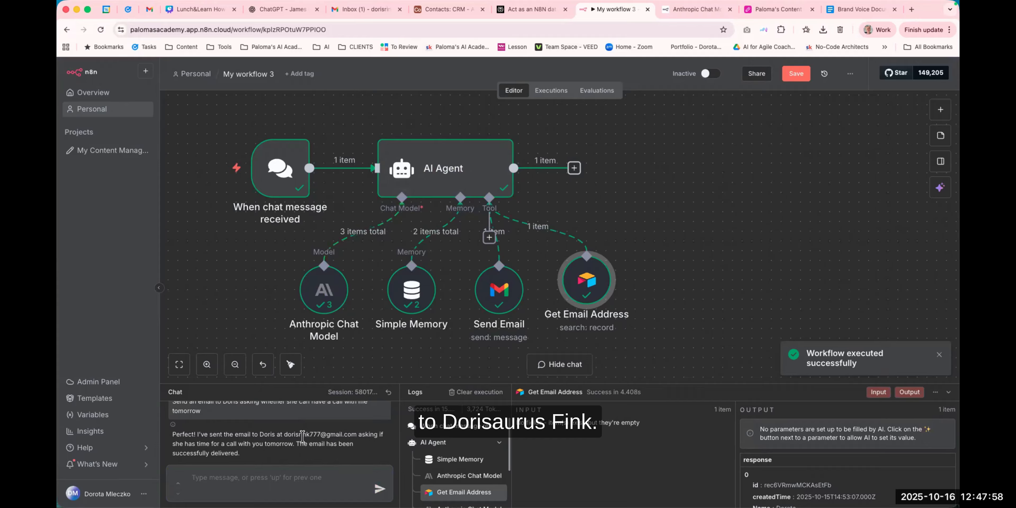
# Check the email address in the agent's reply, then switch to Gmail and open the newly received Call Tomorrow? email.
pyautogui.moveTo(283, 434); pyautogui.dragTo(358, 436)
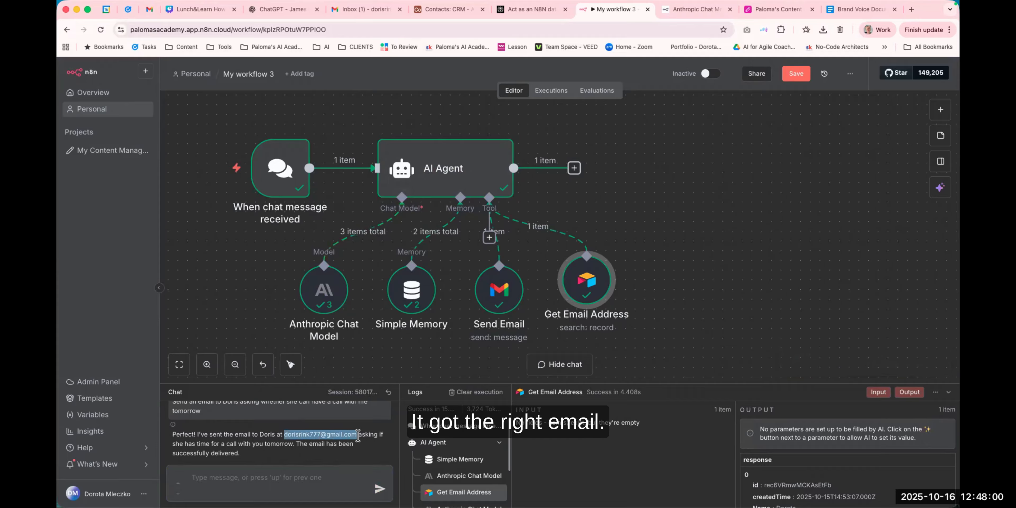
pyautogui.click(369, 8)
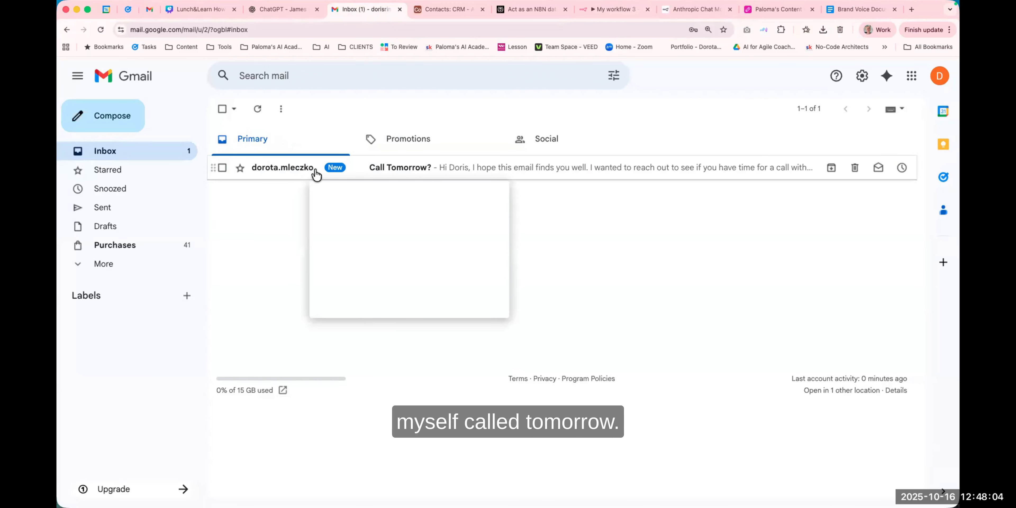
pyautogui.click(473, 169)
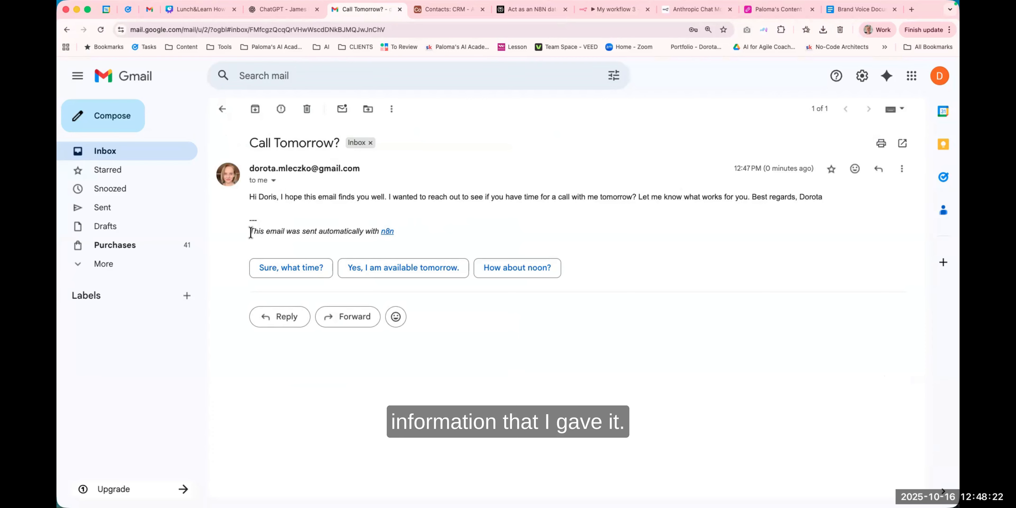
# Highlight the automatic n8n footer line in the received email, then switch back to the n8n workflow tab.
pyautogui.moveTo(250, 230); pyautogui.dragTo(401, 233)
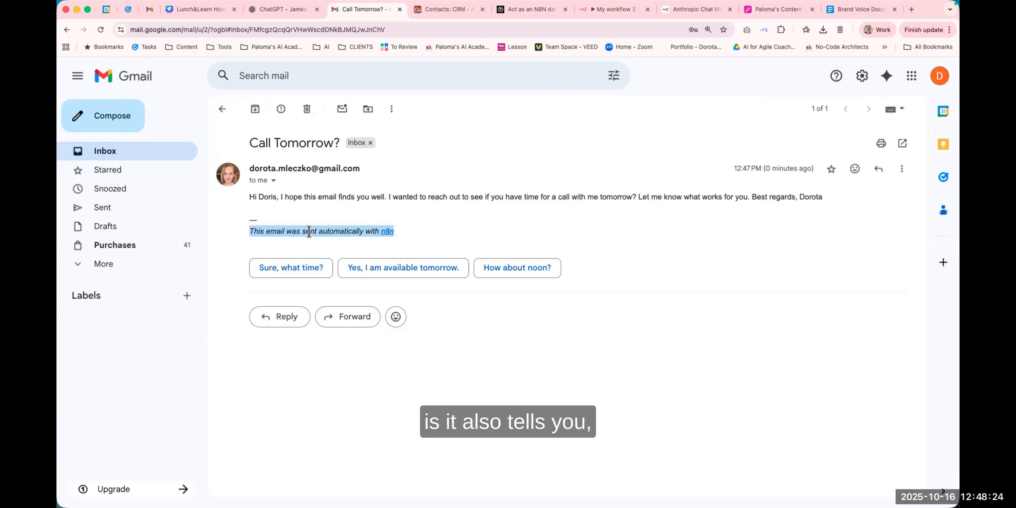
pyautogui.click(410, 236)
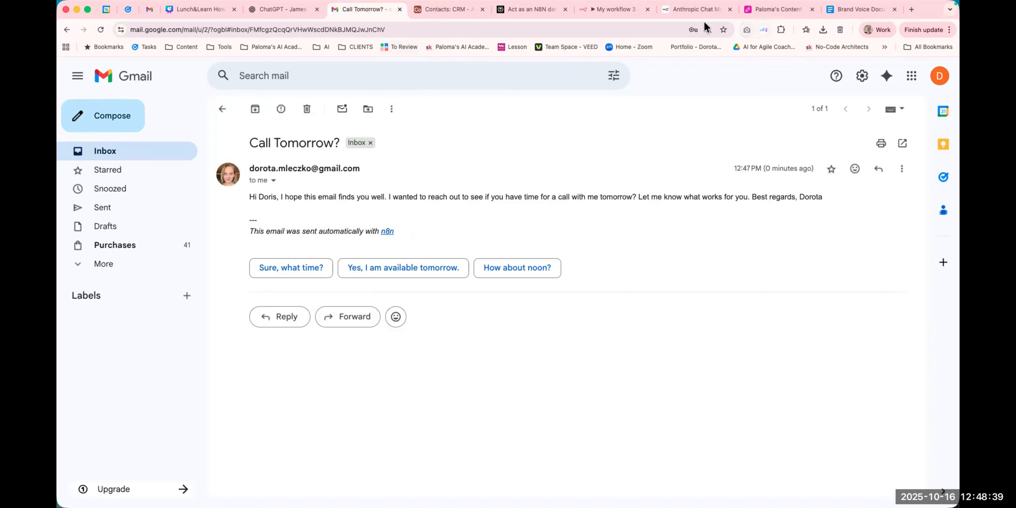
pyautogui.click(607, 11)
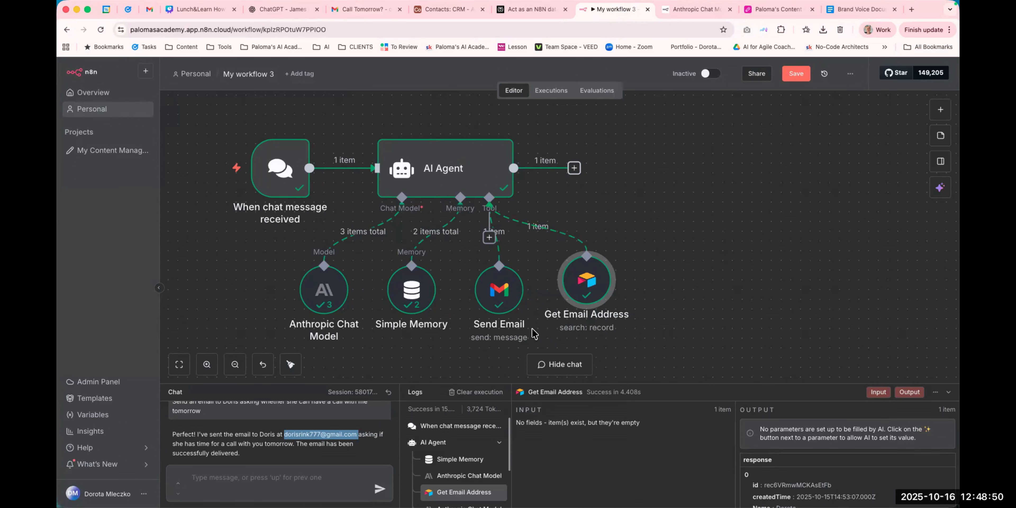
# Open the AI Agent node, set its prompt source to Define below, return to the canvas and save the workflow.
pyautogui.doubleClick(434, 171)
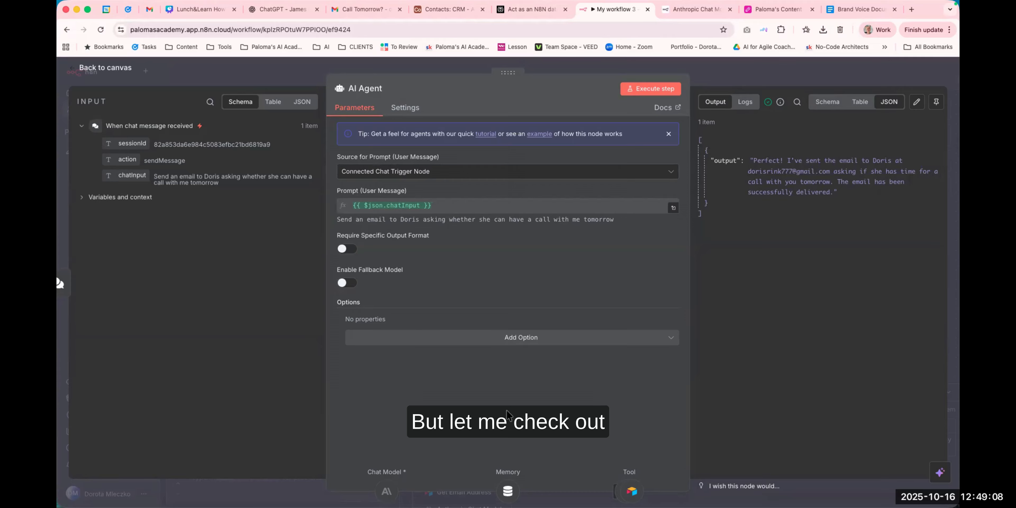
pyautogui.click(437, 171)
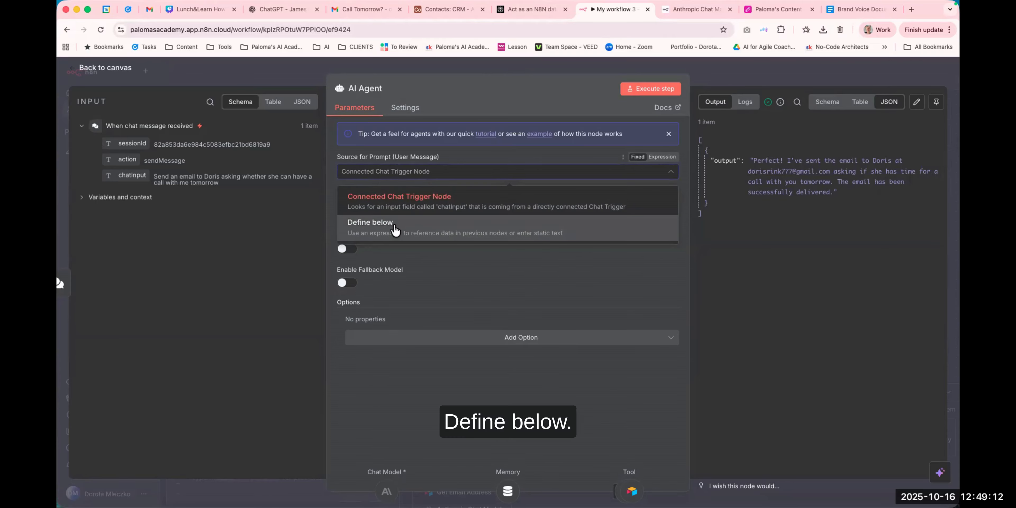
pyautogui.click(394, 230)
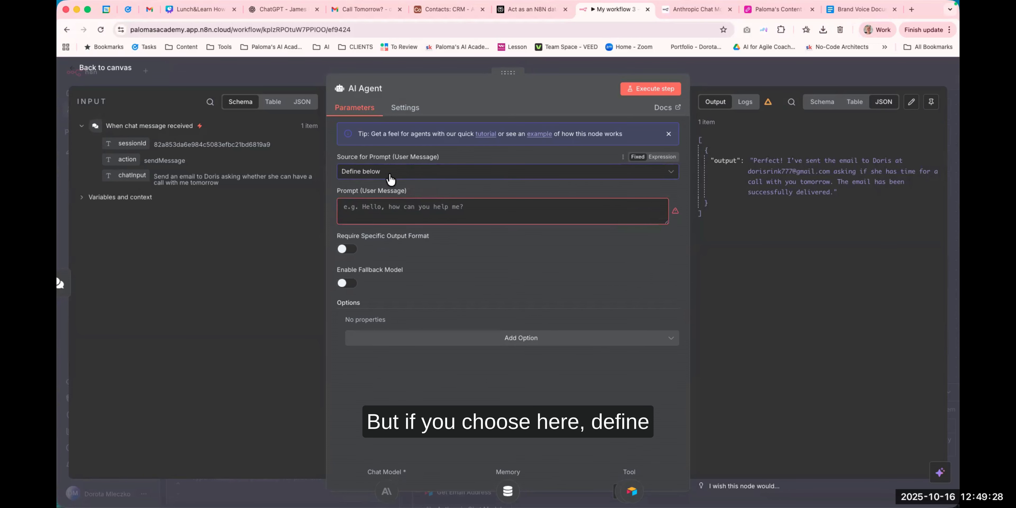
pyautogui.click(363, 214)
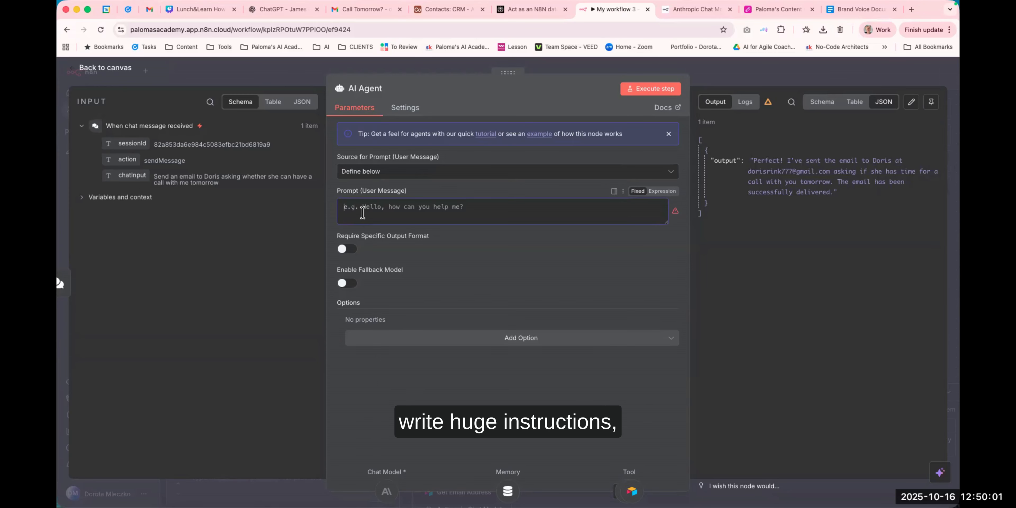
pyautogui.click(547, 67)
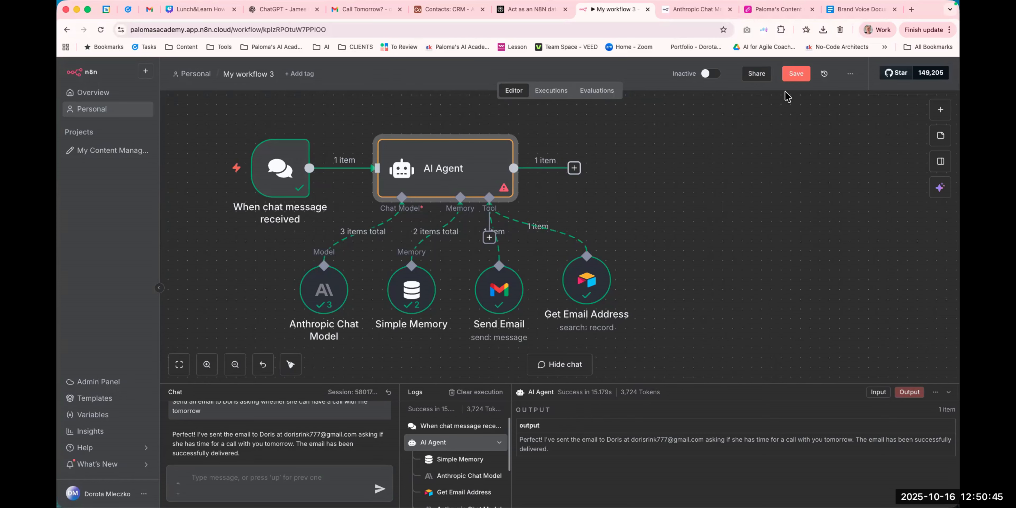
pyautogui.click(795, 73)
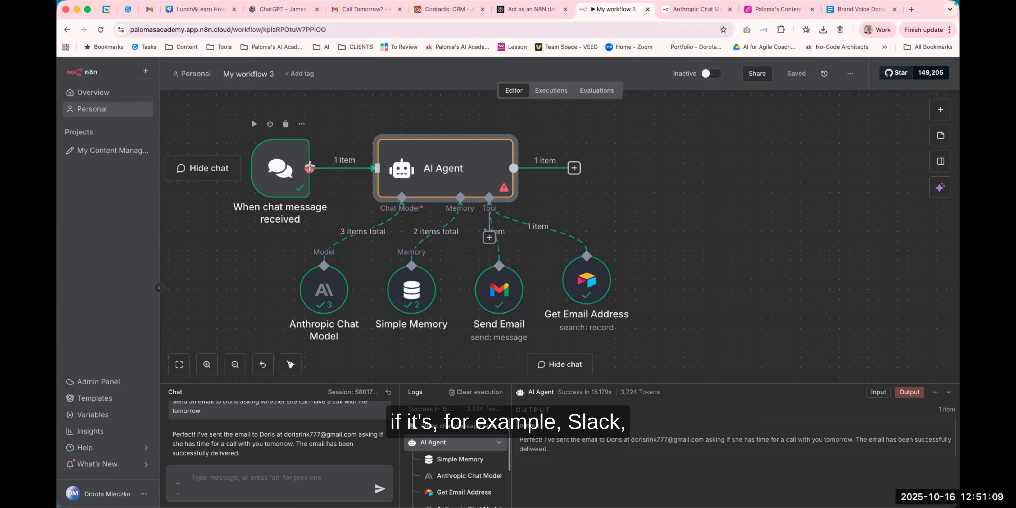
# Search the agent's tool list for Outlook, then close the panel without adding a tool.
pyautogui.moveTo(333, 167)
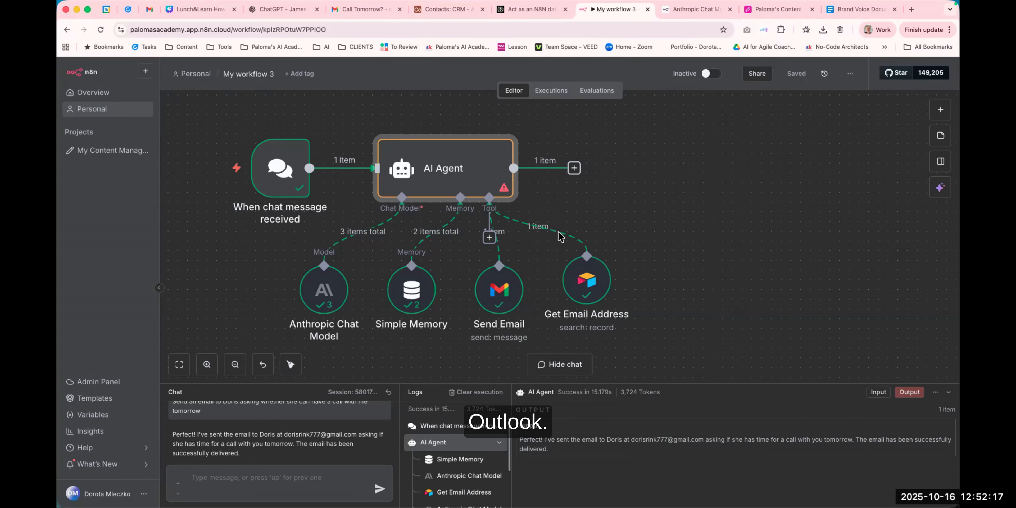
pyautogui.click(489, 237)
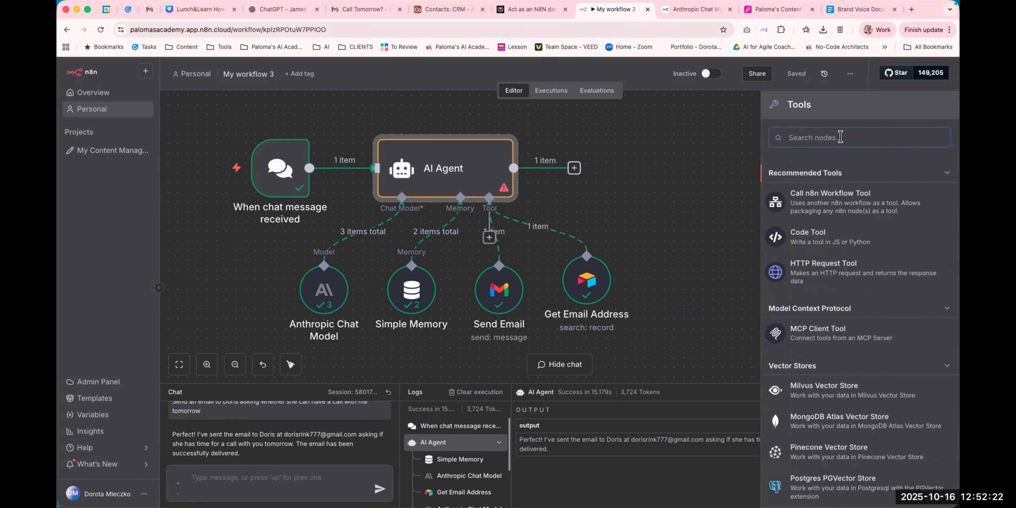
pyautogui.write('outloo')
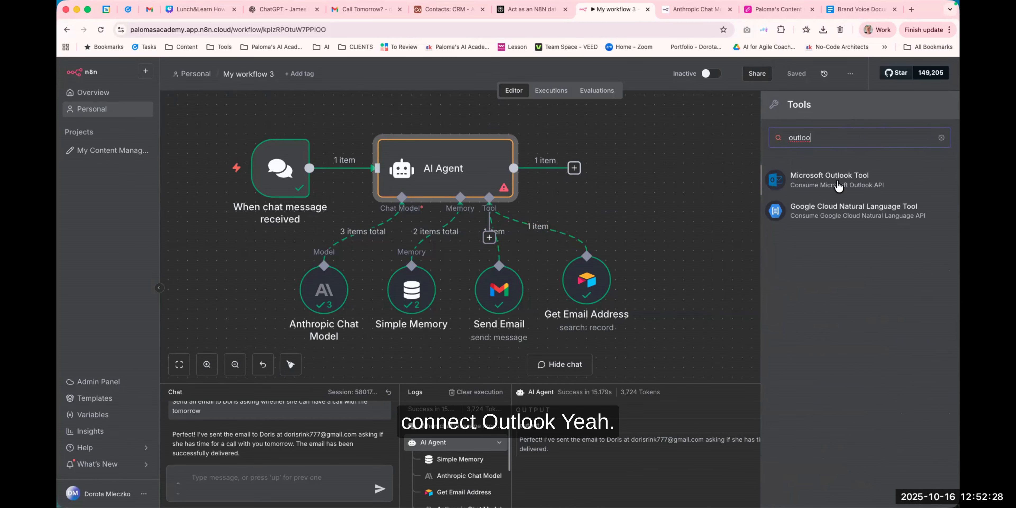
pyautogui.click(705, 203)
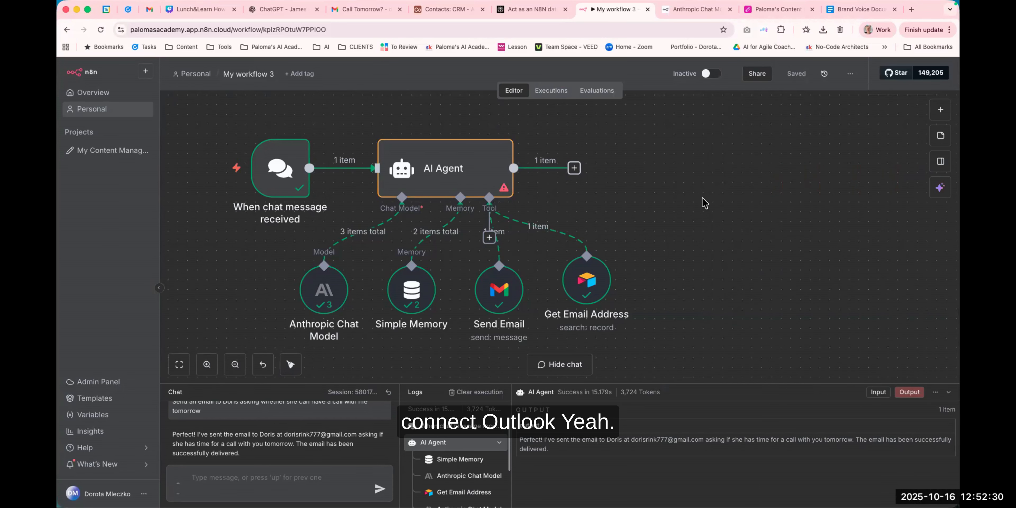